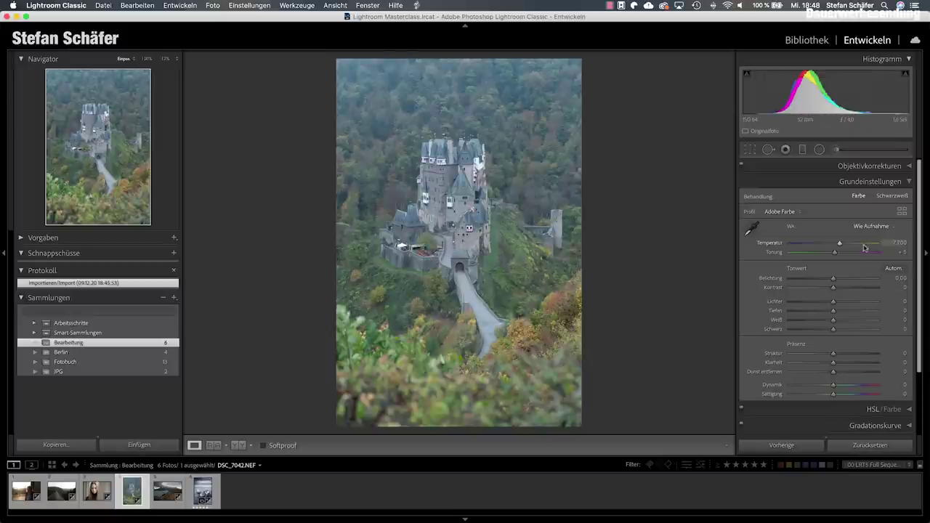
click(845, 172)
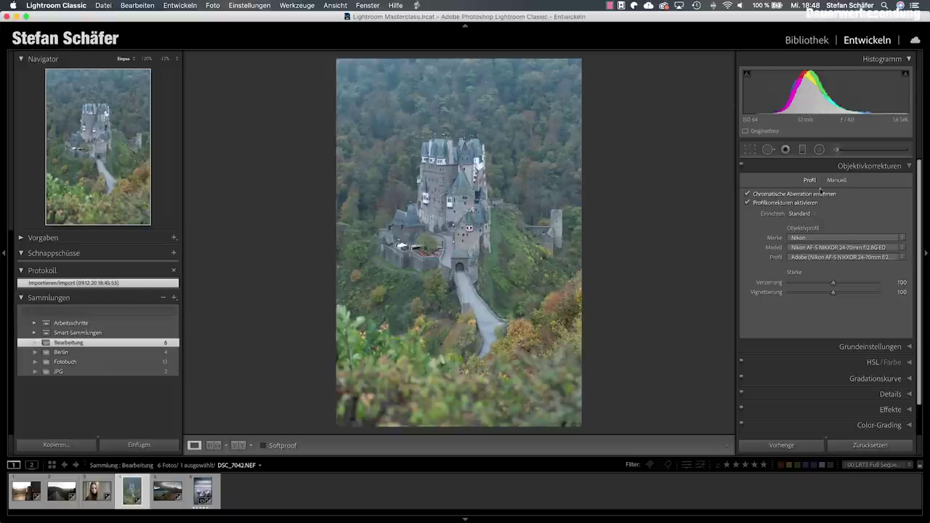
click(863, 168)
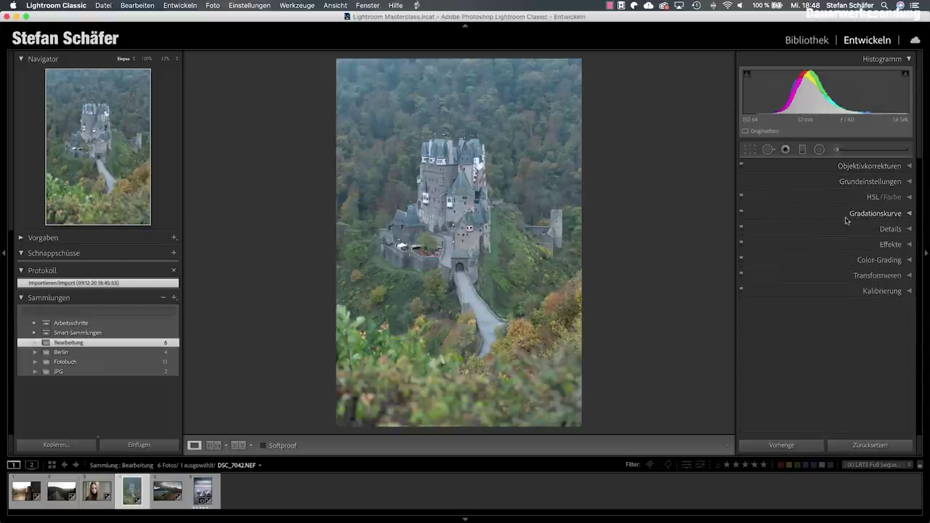
click(875, 229)
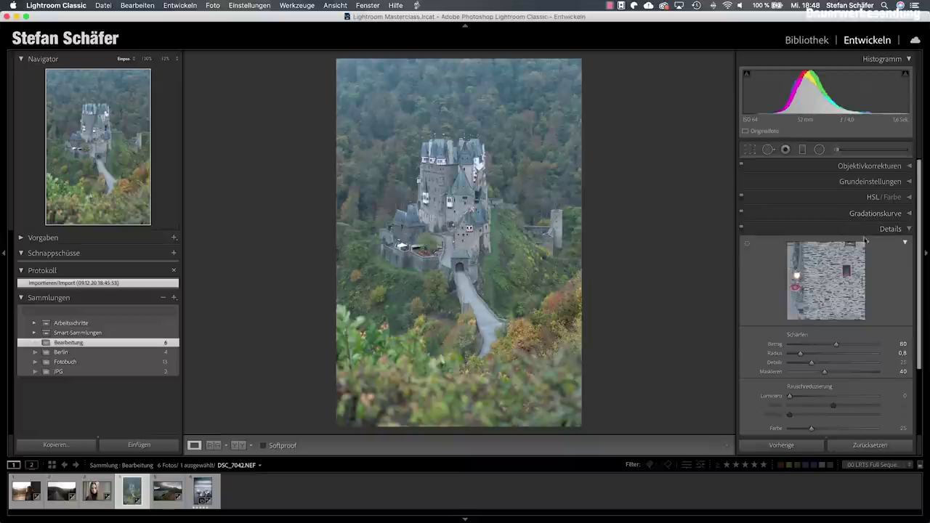
click(886, 230)
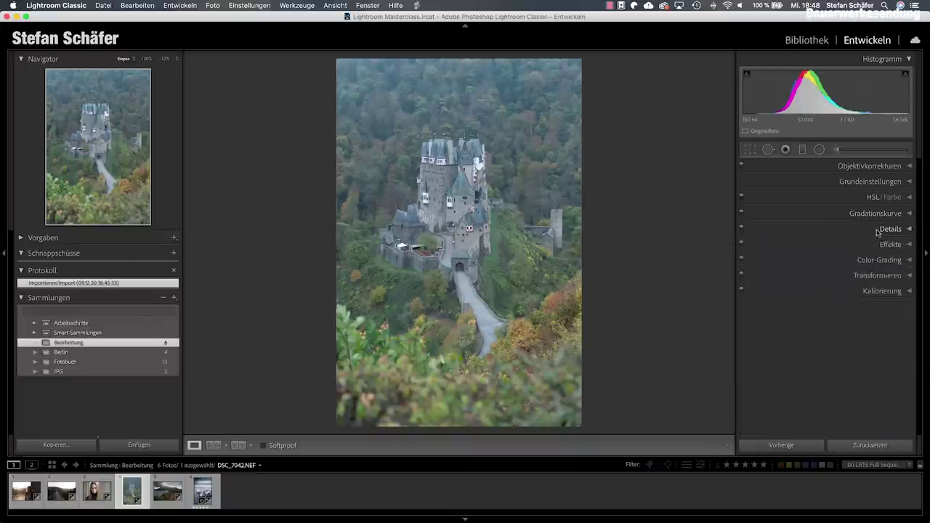
click(853, 180)
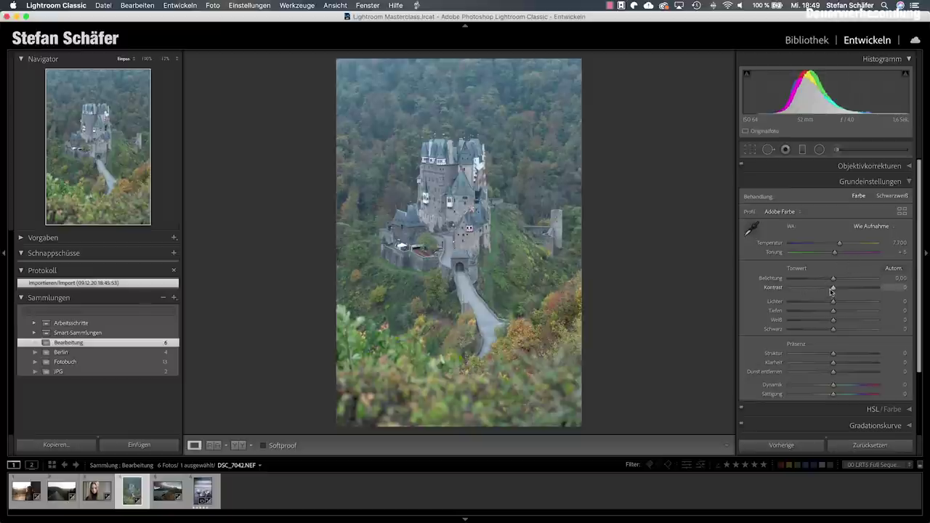
- Set exposure to −0.60, highlights −35, shadows −32, whites −70 and blacks −15
drag(834, 281, 829, 281)
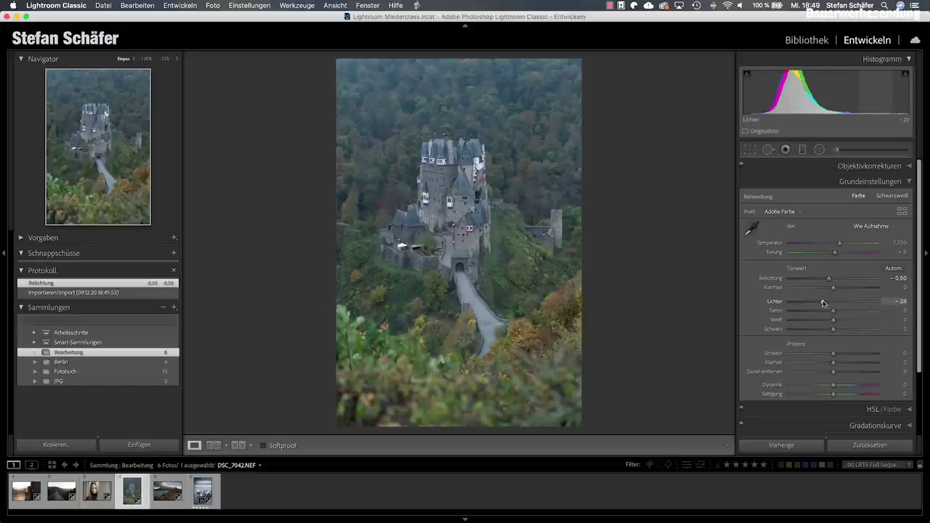
drag(818, 303, 820, 313)
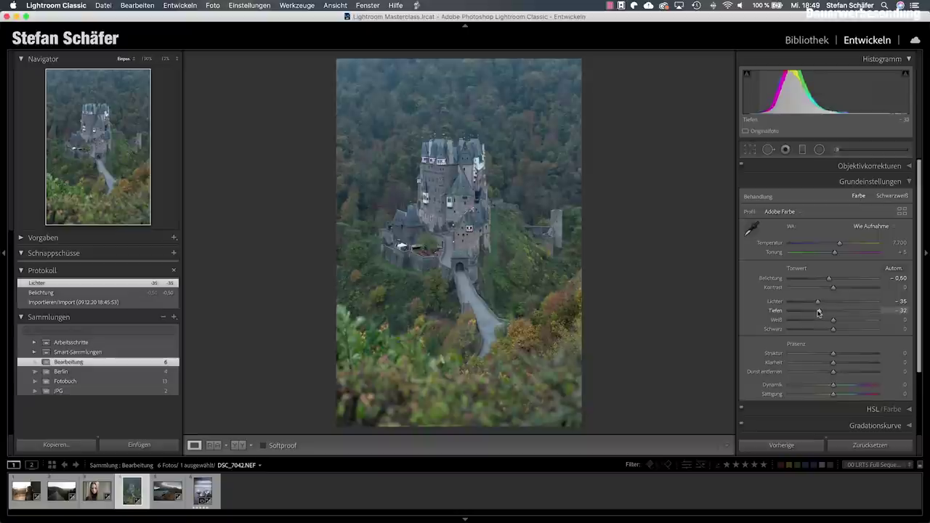
drag(818, 322, 798, 322)
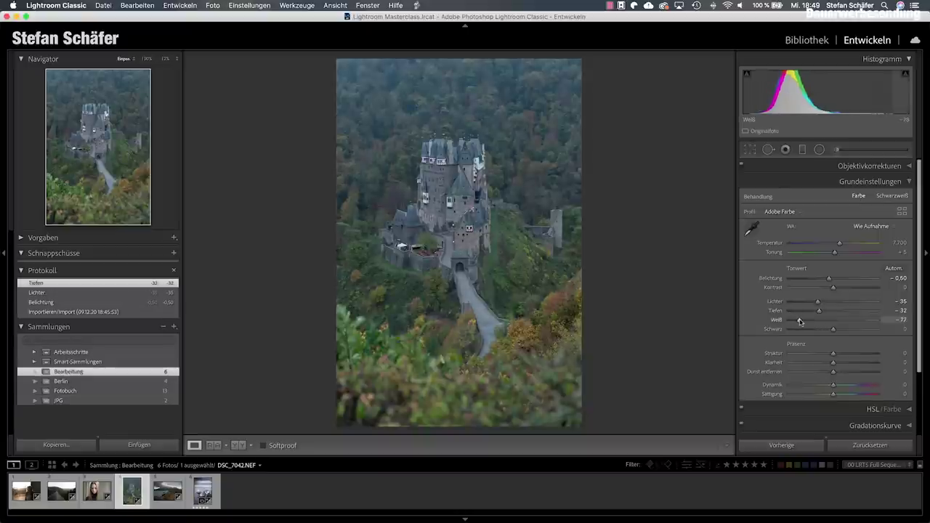
drag(803, 322, 802, 322)
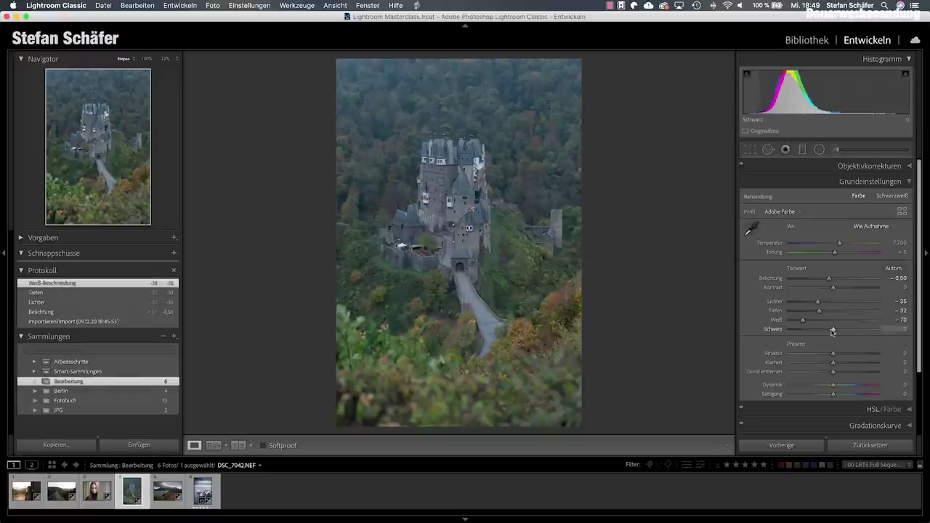
drag(833, 331, 827, 331)
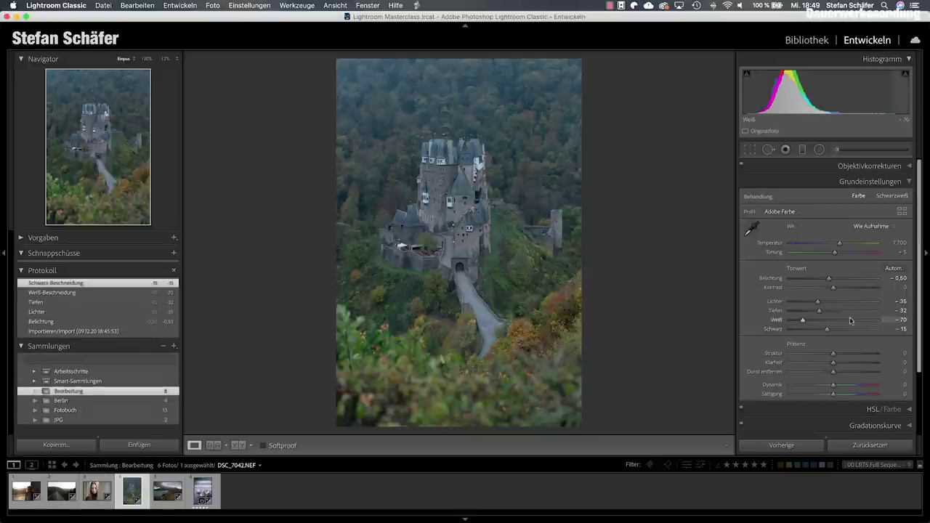
- Set clarity +20, dehaze −15, contrast +20 and saturation −20
drag(834, 362, 842, 366)
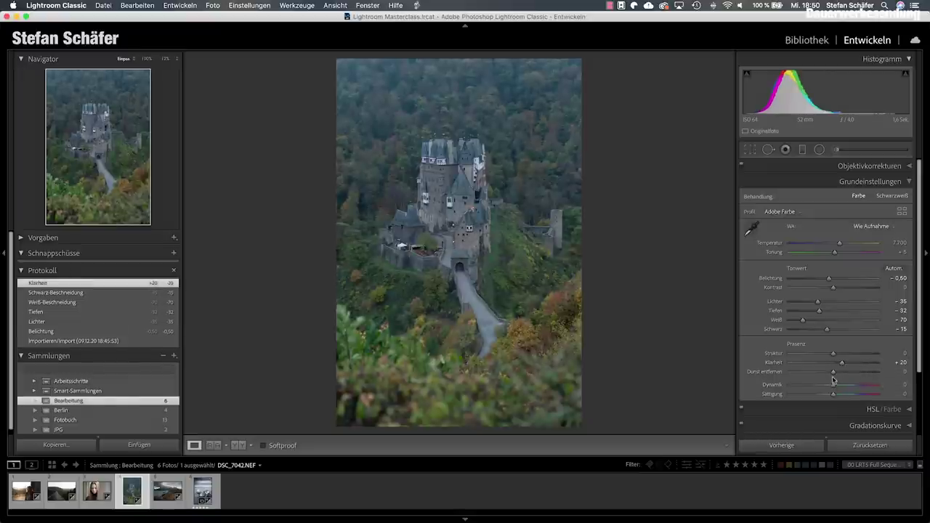
drag(833, 374, 826, 373)
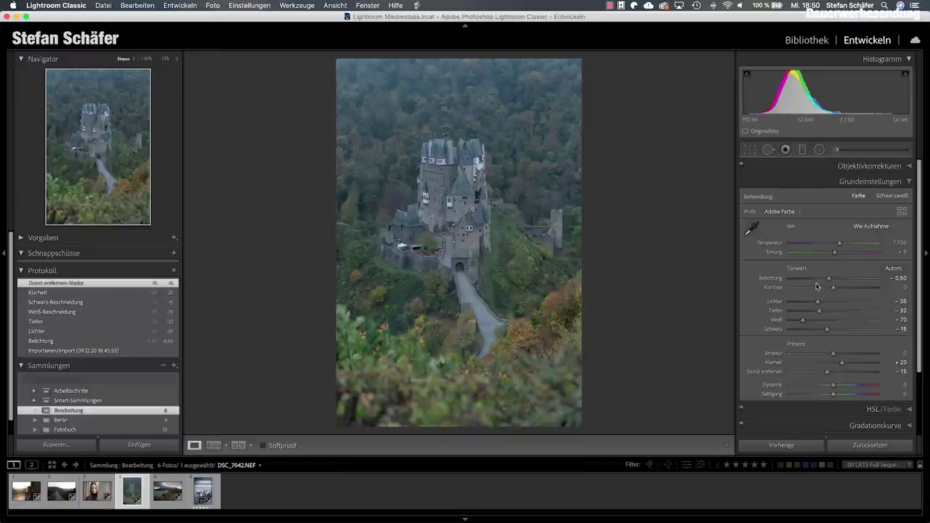
drag(833, 289, 835, 290)
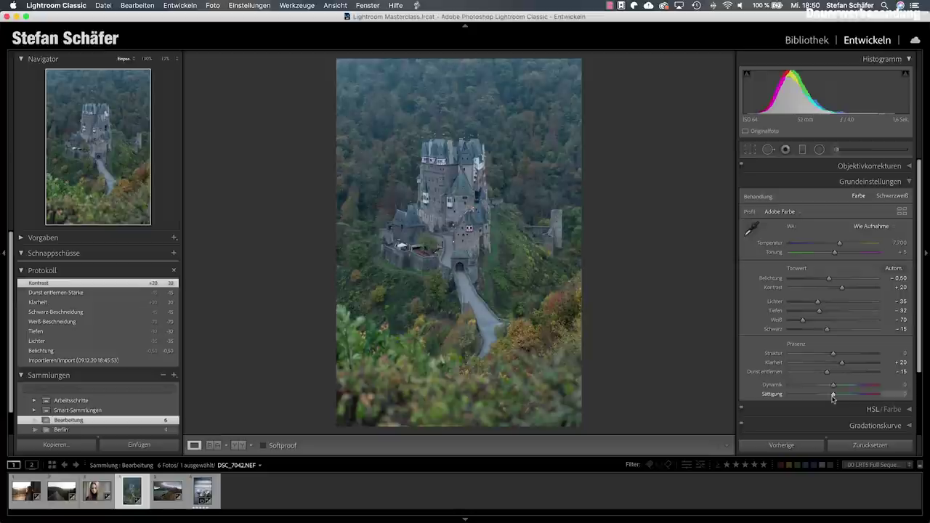
drag(833, 397, 824, 396)
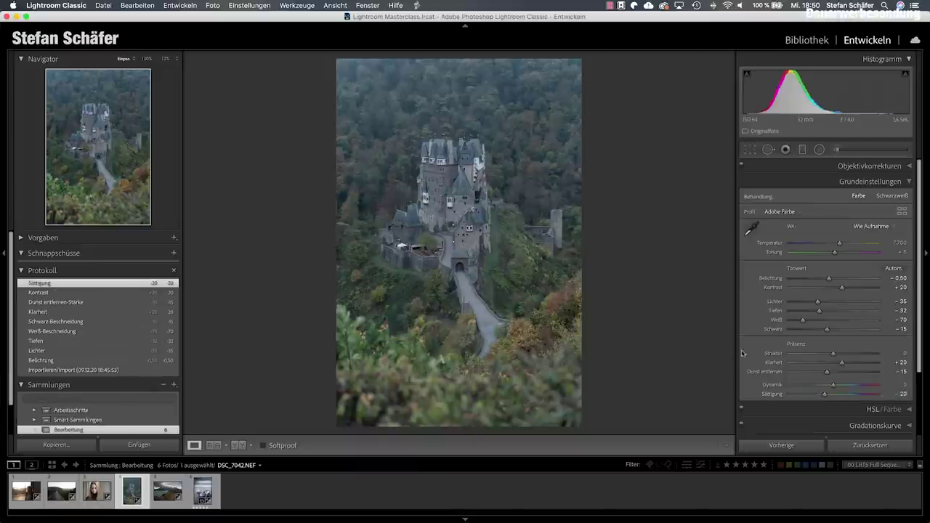
scroll(804, 355, down, 3)
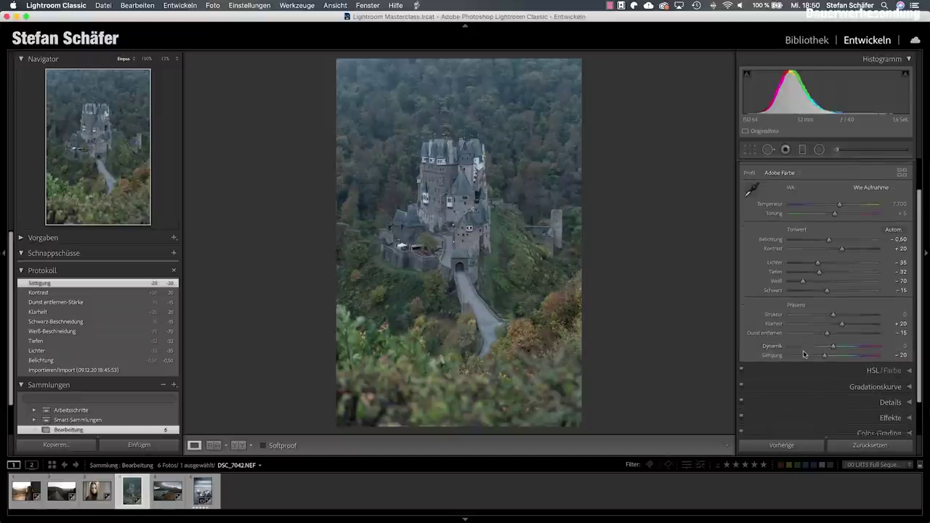
- In HSL, set saturation to magenta −50, purple −41, red −40, aqua −31, blue −27, green −9 and yellow −2
scroll(804, 355, down, 1)
click(869, 362)
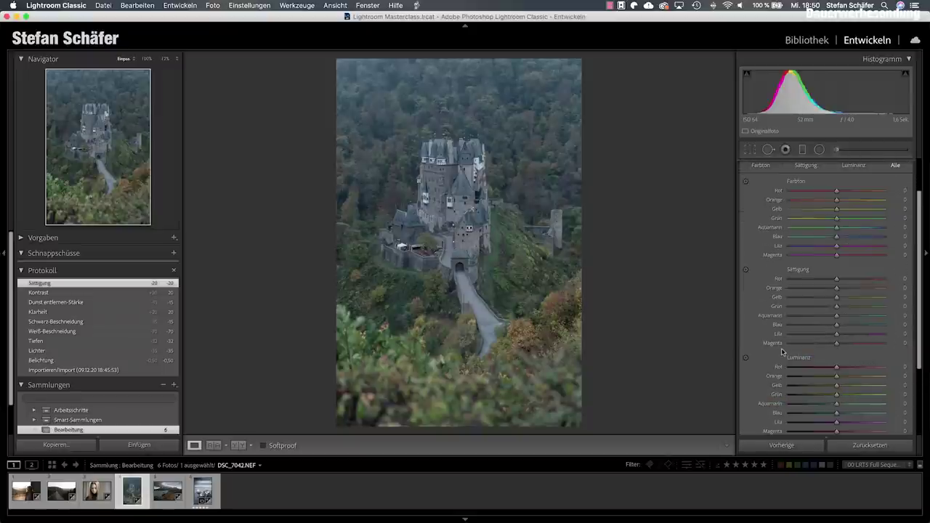
drag(813, 346, 814, 344)
click(819, 336)
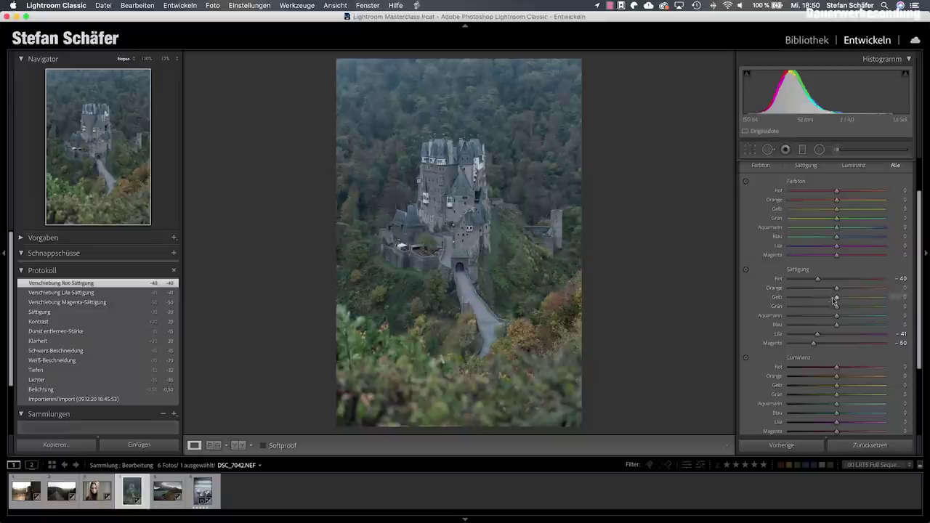
mouse_move(826, 317)
mouse_down()
mouse_move(812, 326)
mouse_move(825, 328)
mouse_move(822, 316)
mouse_up()
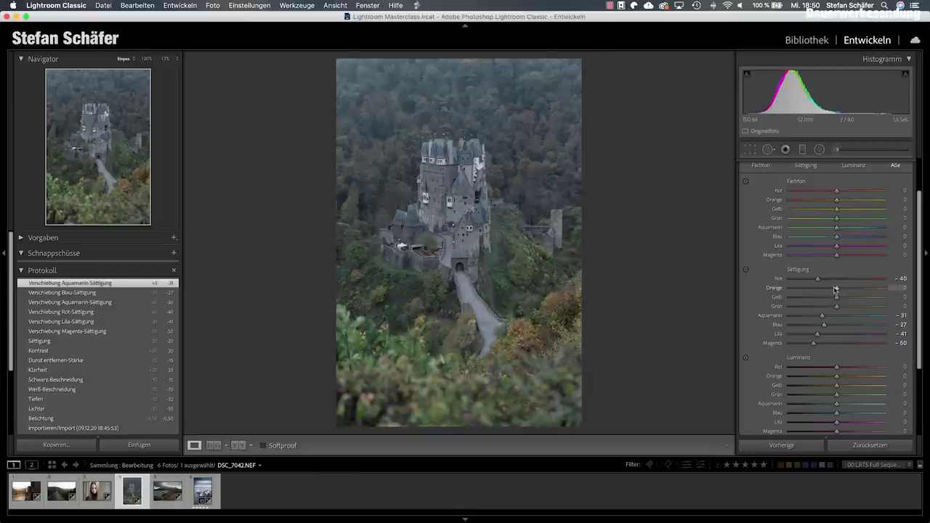
drag(837, 307, 835, 300)
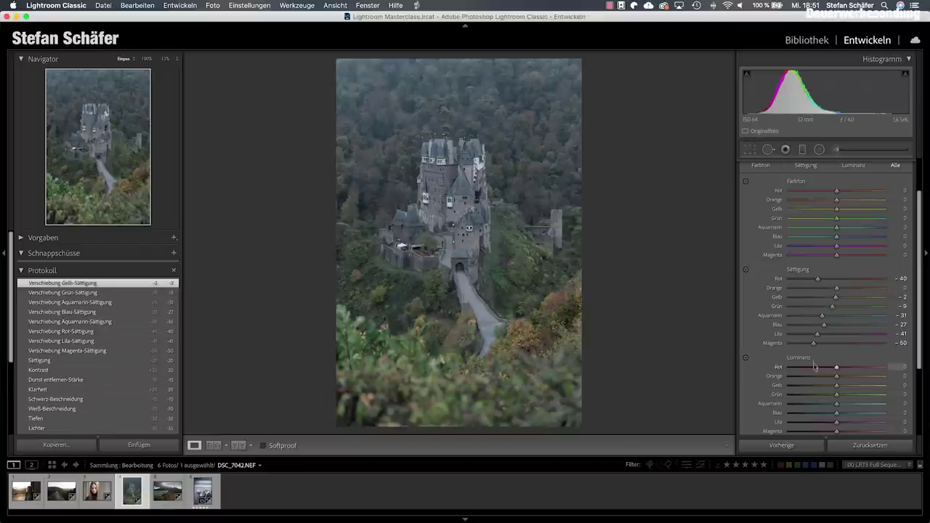
scroll(814, 367, down, 3)
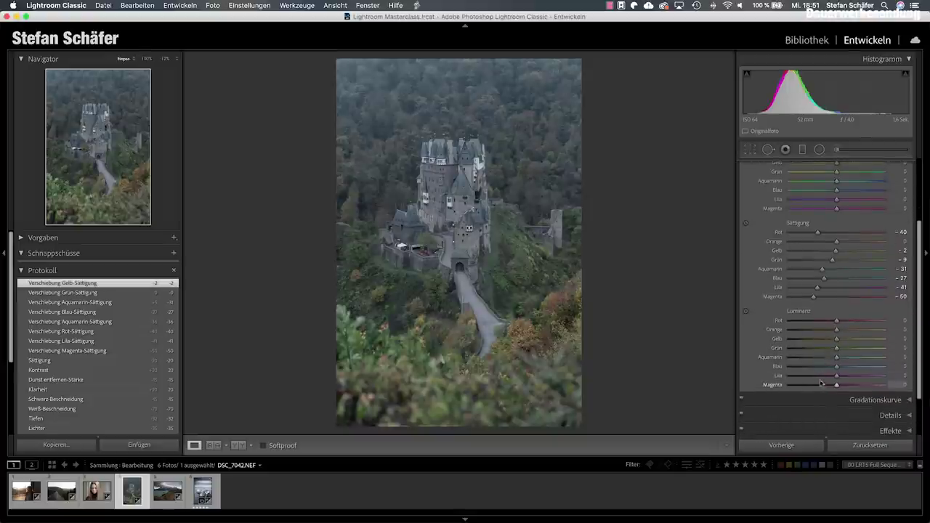
- Lower HSL luminance to green −39, aqua −41 and blue −45, alongside red, orange and yellow
mouse_move(824, 352)
mouse_down()
mouse_move(814, 340)
mouse_move(821, 322)
mouse_up()
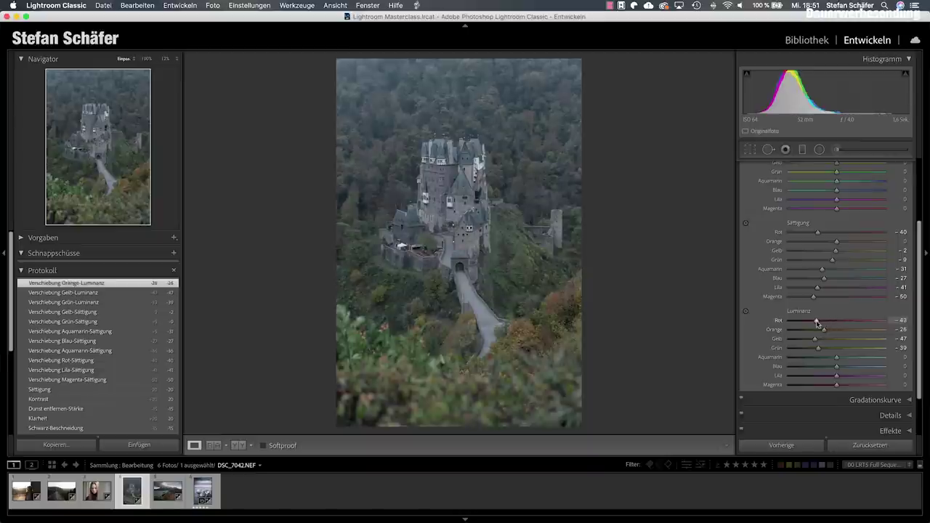
drag(829, 364, 807, 368)
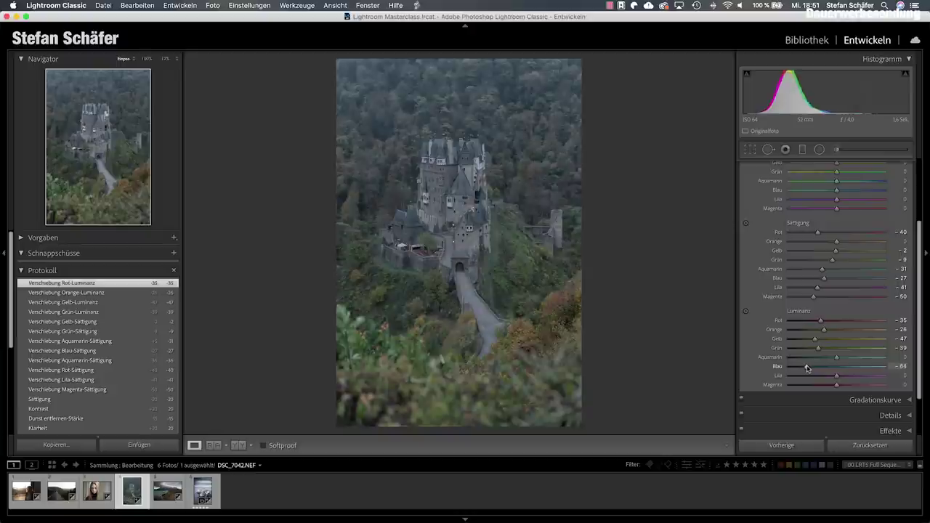
drag(837, 357, 816, 358)
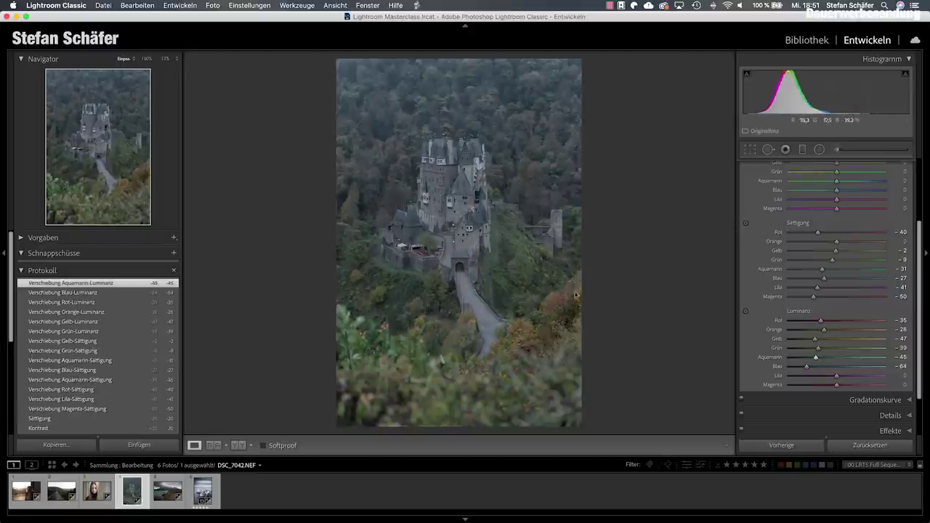
mouse_move(806, 367)
mouse_down()
mouse_move(817, 369)
mouse_move(818, 358)
mouse_up()
- Shift hues to orange −10, yellow +16 and green +6, then expand the Tone Curve panel
scroll(829, 218, up, 3)
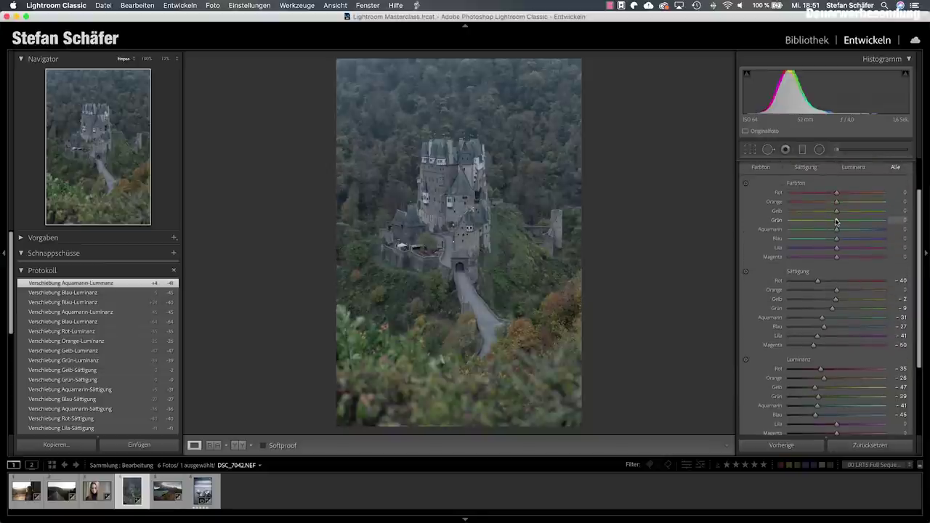
mouse_move(837, 221)
mouse_down()
mouse_move(851, 212)
mouse_move(833, 204)
mouse_up()
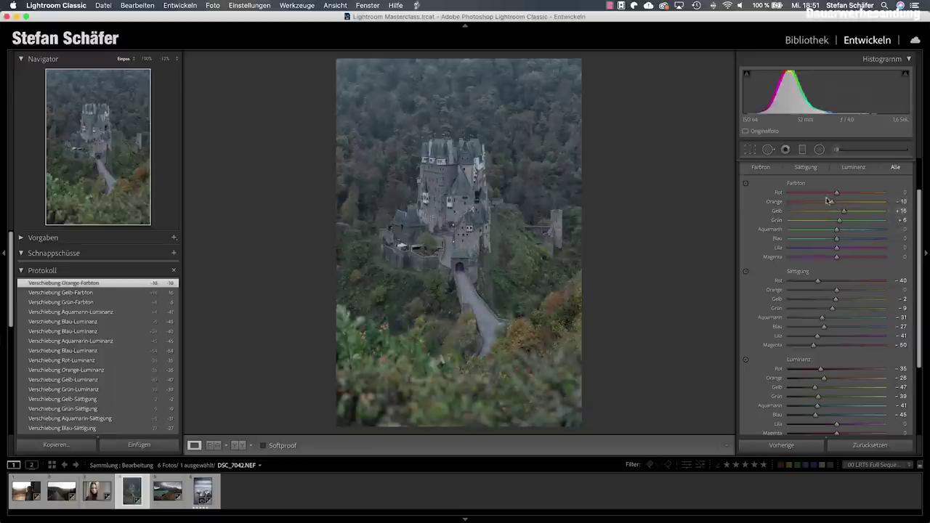
scroll(817, 268, down, 1)
scroll(816, 267, down, 5)
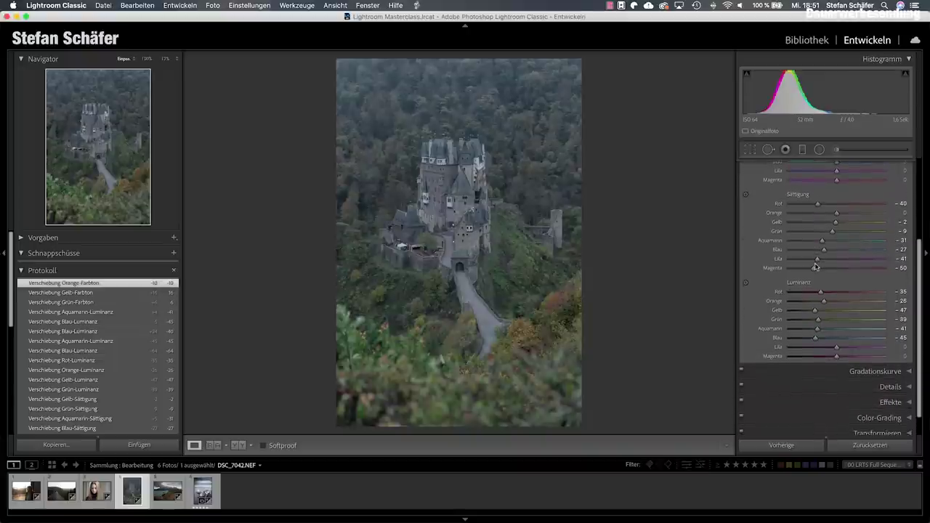
click(870, 372)
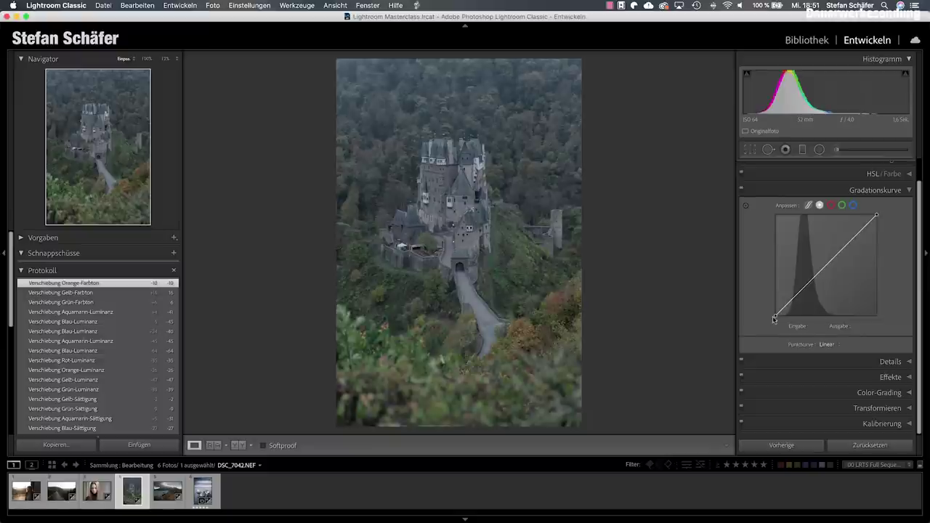
- Shape the point curve with the white point at 243, a midtone point near 110/108, and shadows at 28/30
drag(775, 316, 775, 311)
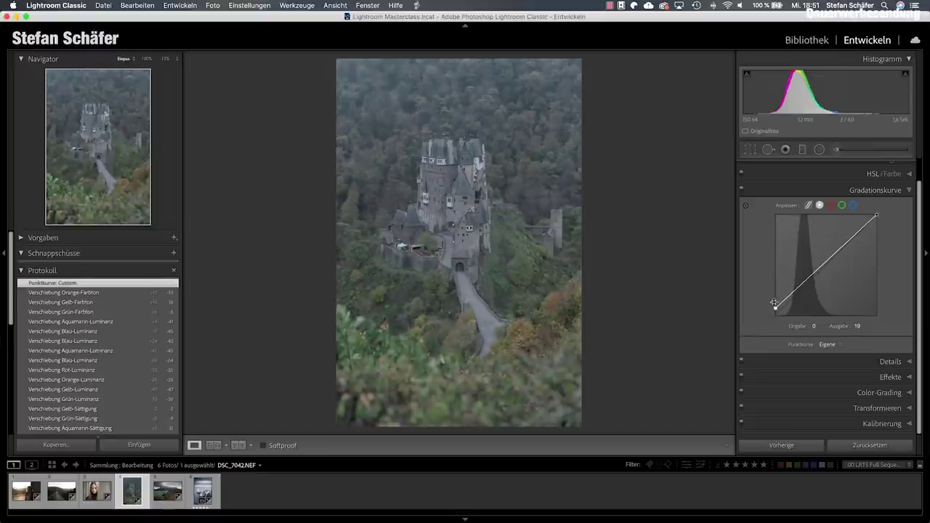
drag(787, 301, 786, 306)
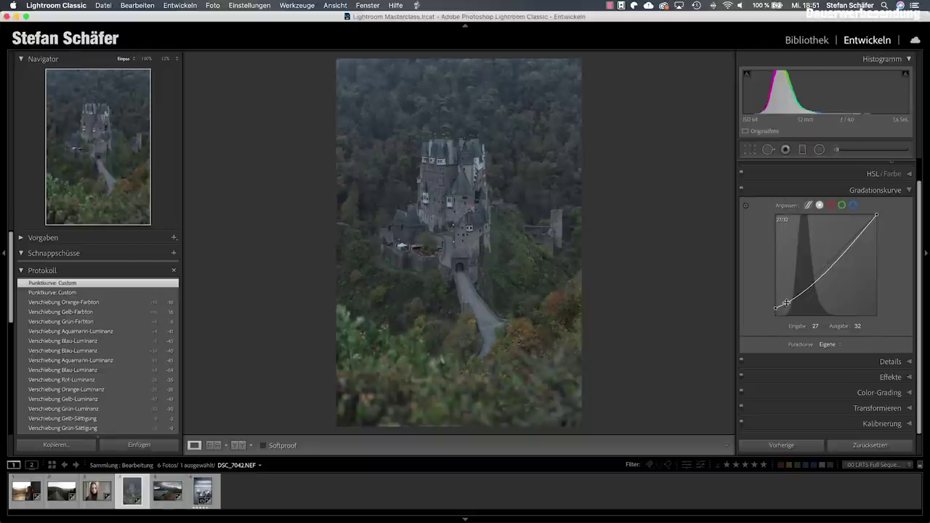
drag(853, 242, 853, 237)
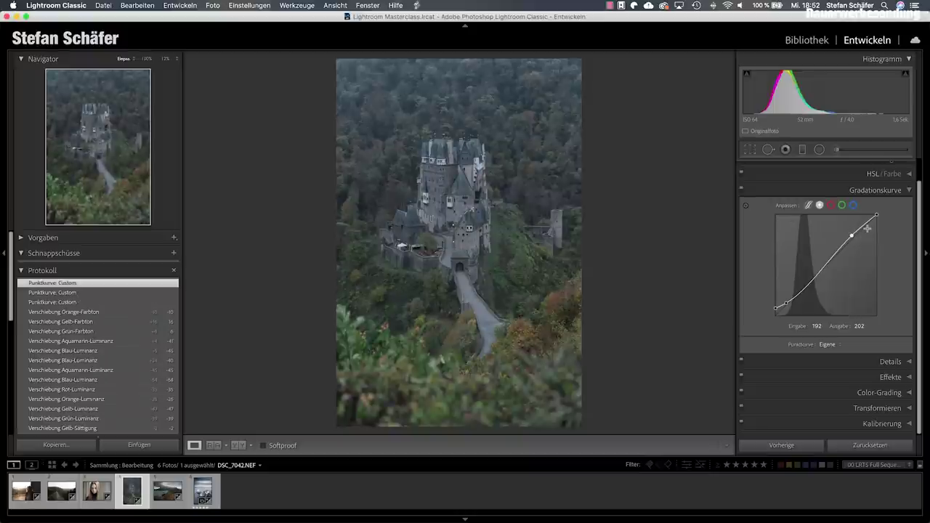
drag(877, 214, 877, 219)
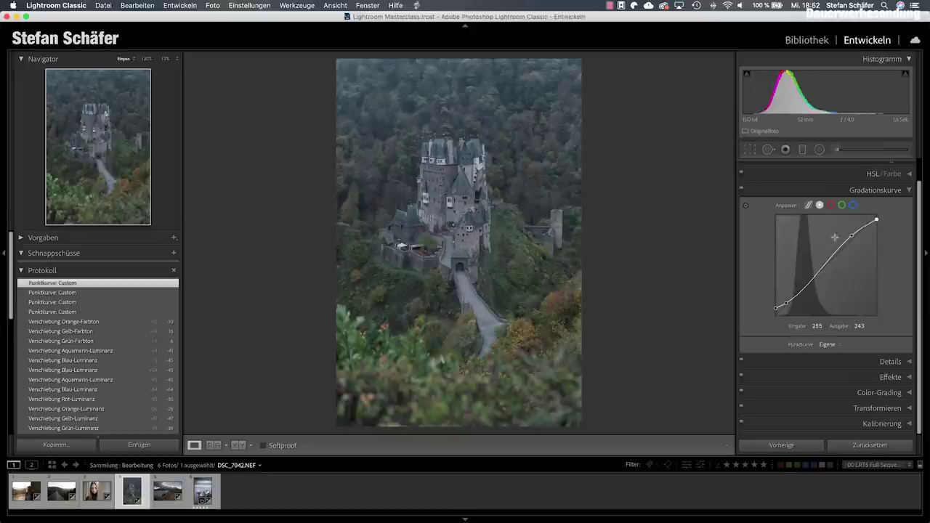
drag(819, 271, 820, 274)
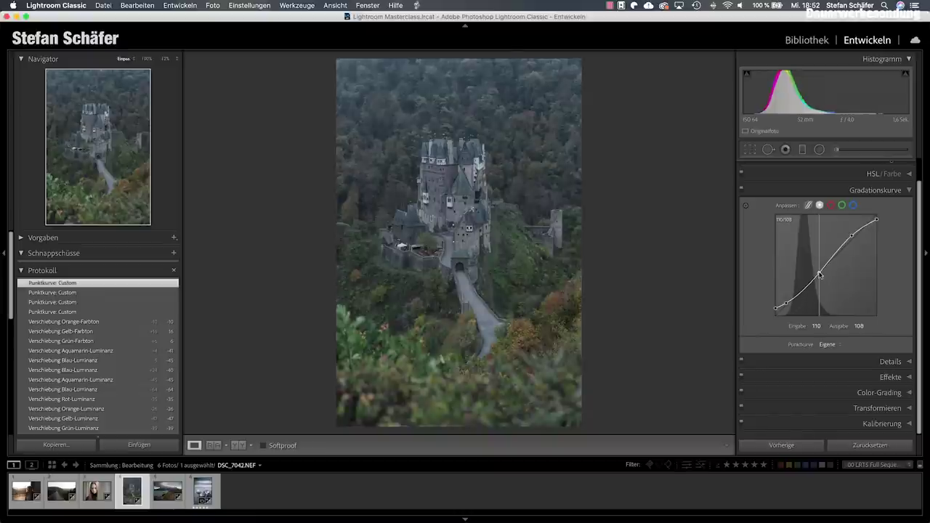
drag(786, 305, 787, 304)
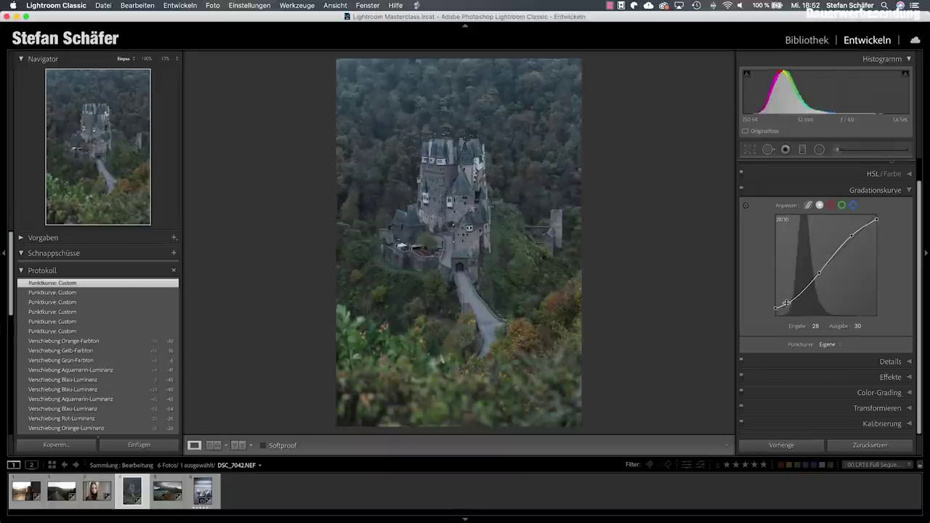
key(backslash)
key(backslash)
key(backslash)
key(backslash)
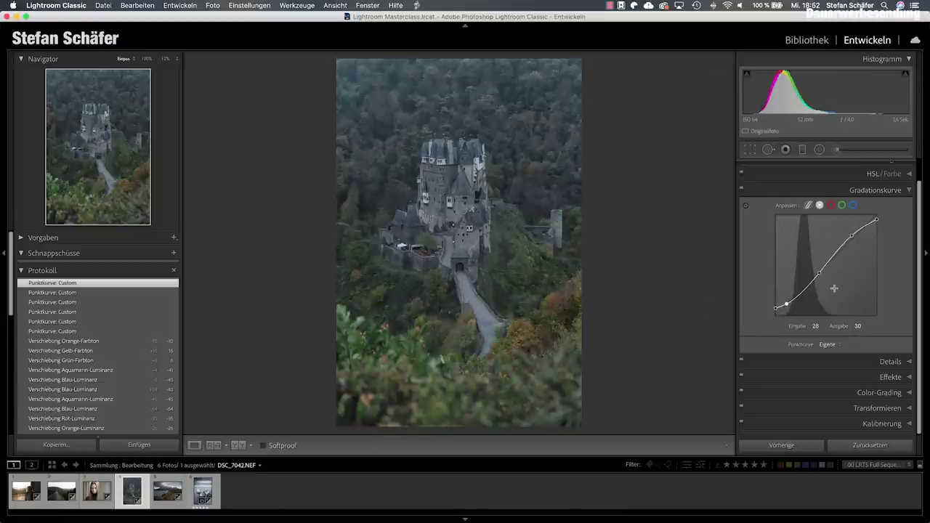
- In Calibration, set green primary hue +25, red primary hue −25 and shadows tint −20
click(876, 424)
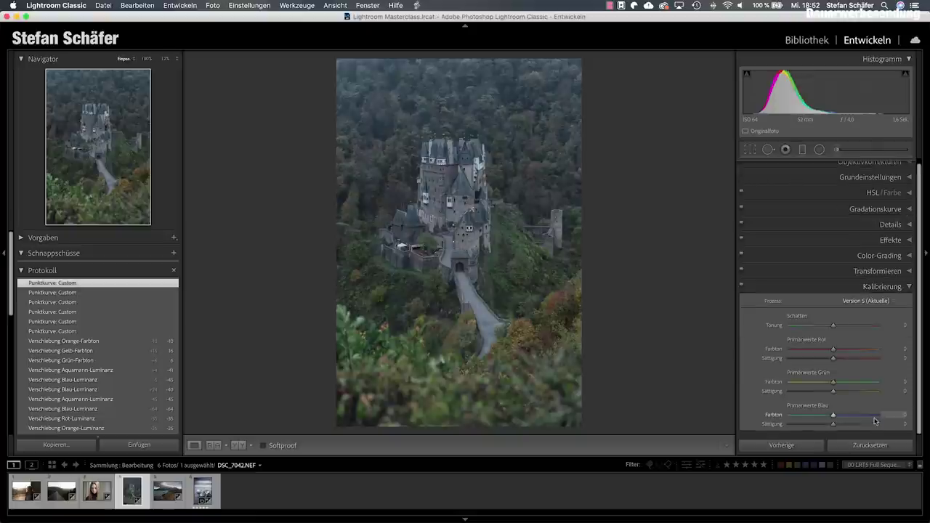
mouse_move(834, 382)
mouse_down()
mouse_move(859, 385)
mouse_move(845, 384)
mouse_up()
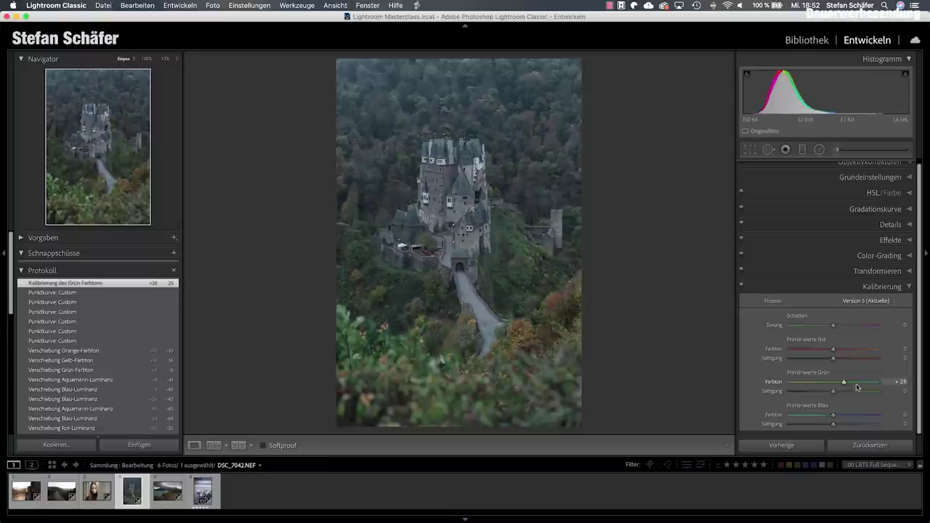
mouse_move(833, 351)
mouse_down()
mouse_move(859, 354)
mouse_move(811, 352)
mouse_move(823, 352)
mouse_move(827, 327)
mouse_move(844, 328)
mouse_move(827, 328)
mouse_up()
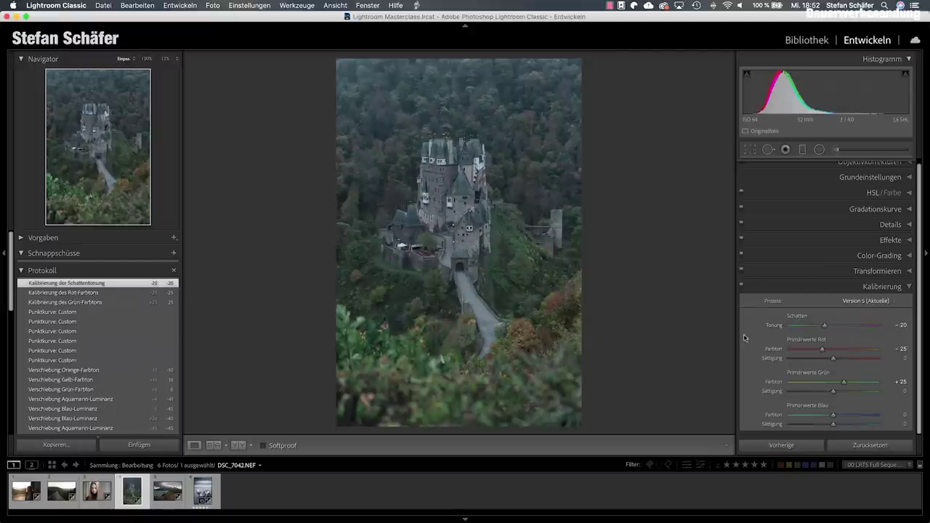
mouse_move(833, 418)
mouse_down()
mouse_move(816, 418)
mouse_move(844, 420)
mouse_move(833, 419)
mouse_up()
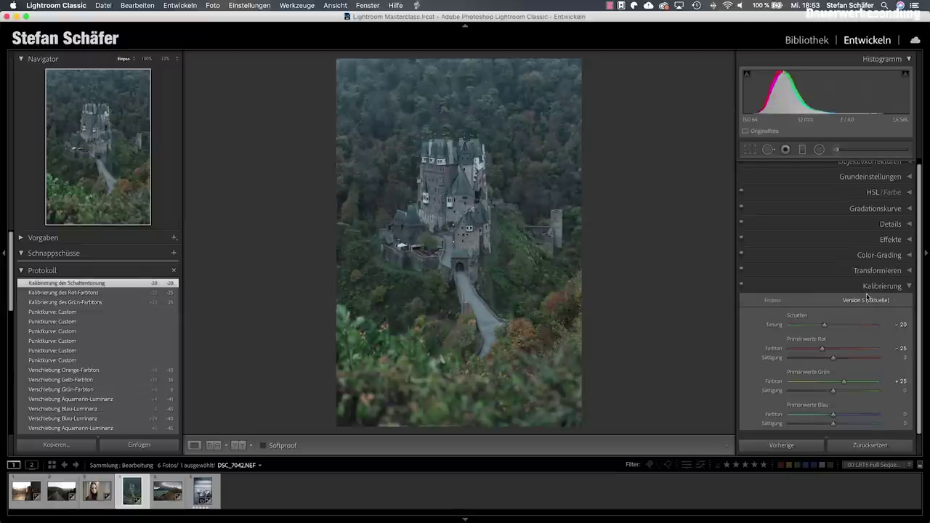
click(879, 256)
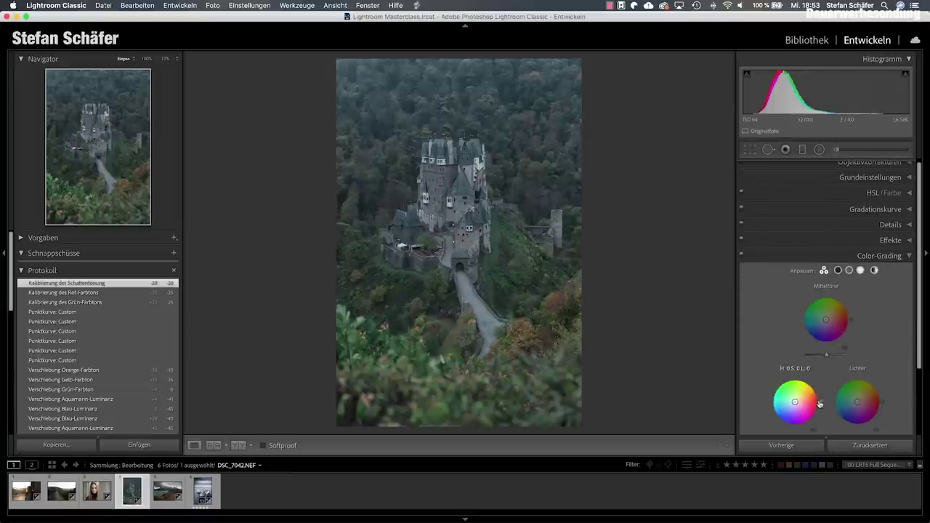
- Tint highlights warm at hue 47 and shadows green at hue 141, with darker shadow luminance
mouse_move(858, 404)
mouse_down()
mouse_move(870, 399)
mouse_move(861, 399)
mouse_up()
scroll(858, 401, down, 3)
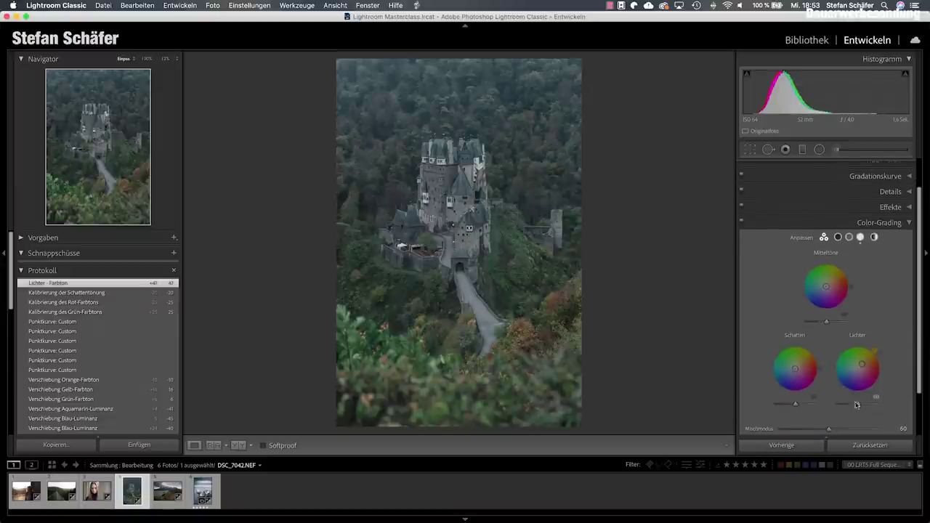
scroll(857, 403, down, 2)
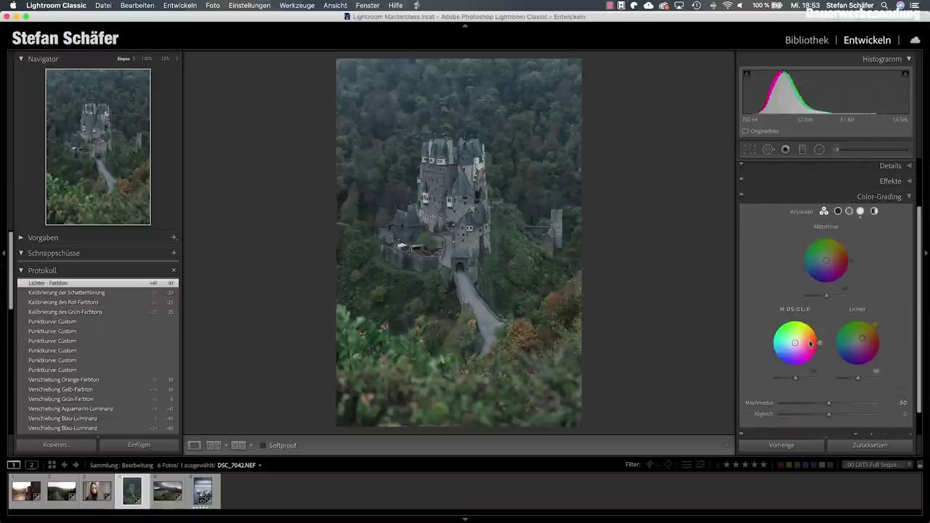
drag(795, 345, 795, 340)
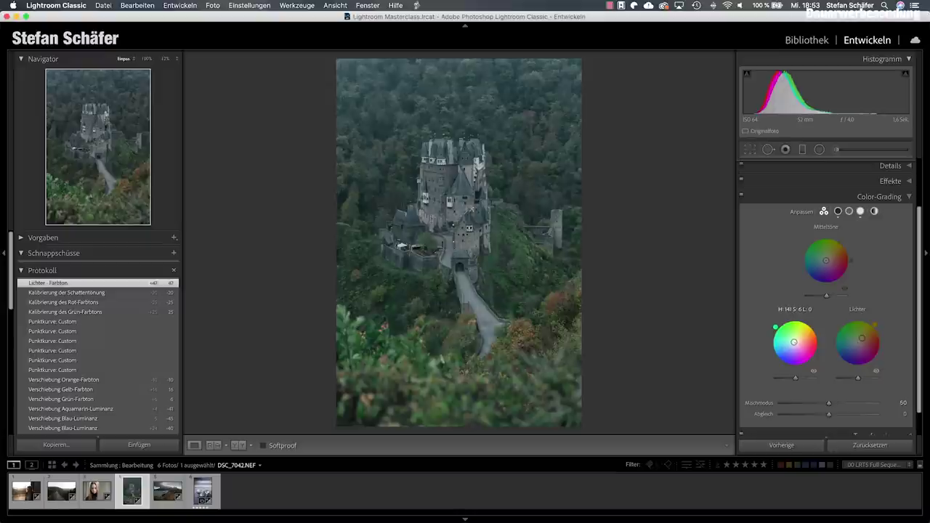
drag(795, 378, 783, 378)
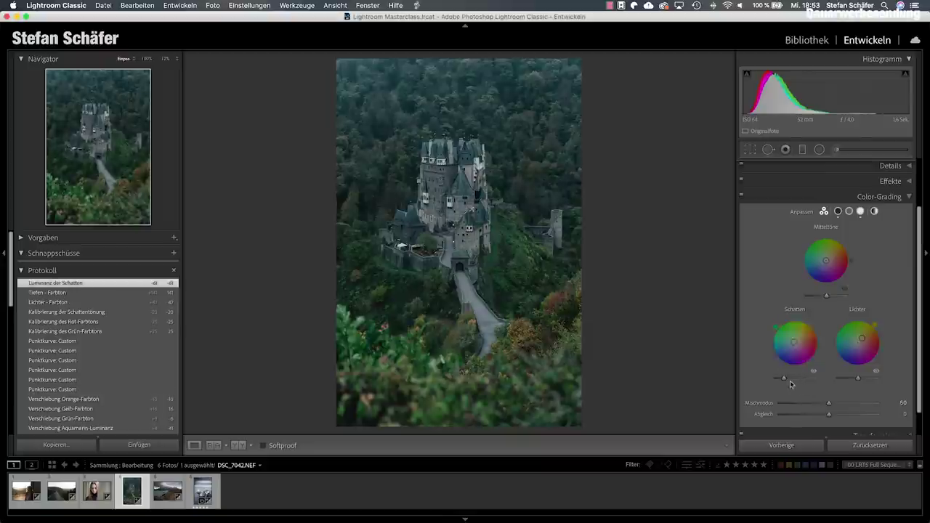
mouse_move(795, 342)
drag(794, 345, 793, 342)
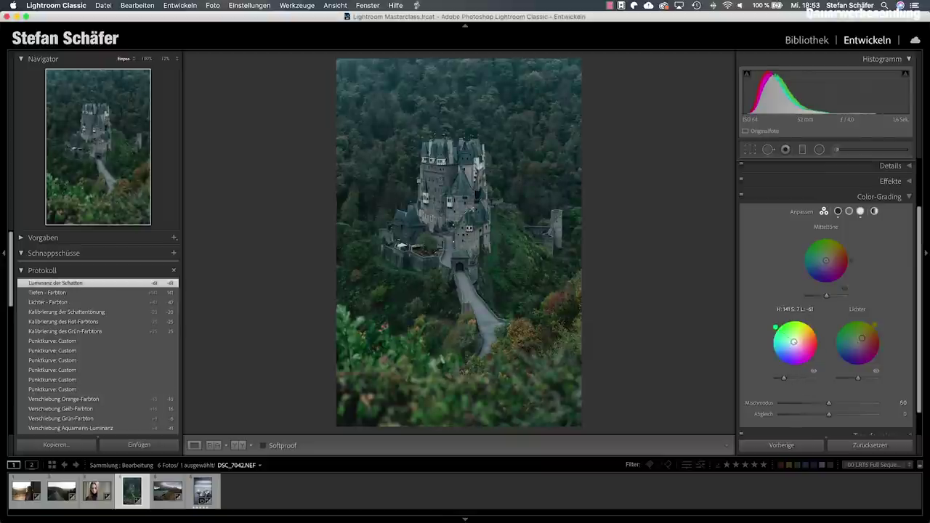
- Set the shadow grade to saturation 1 and luminance −20, and toggle color grading to compare
click(838, 210)
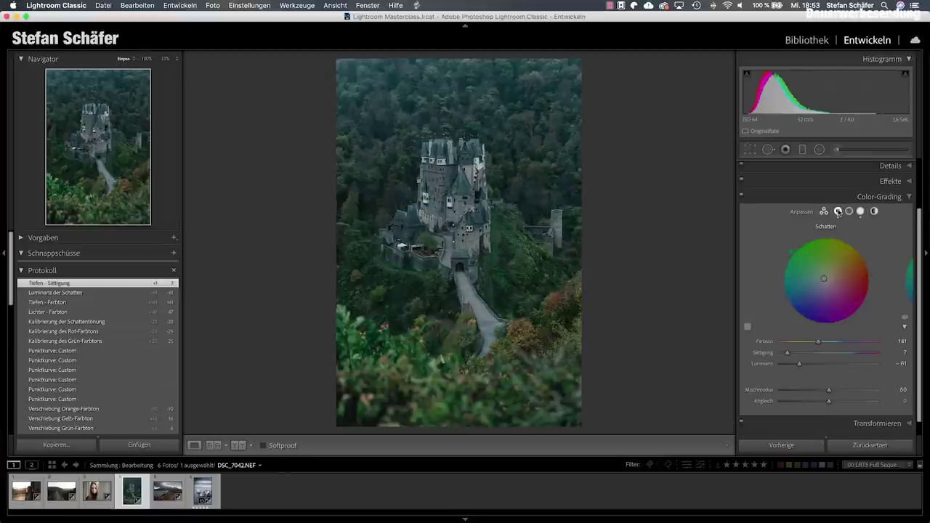
drag(787, 352, 820, 366)
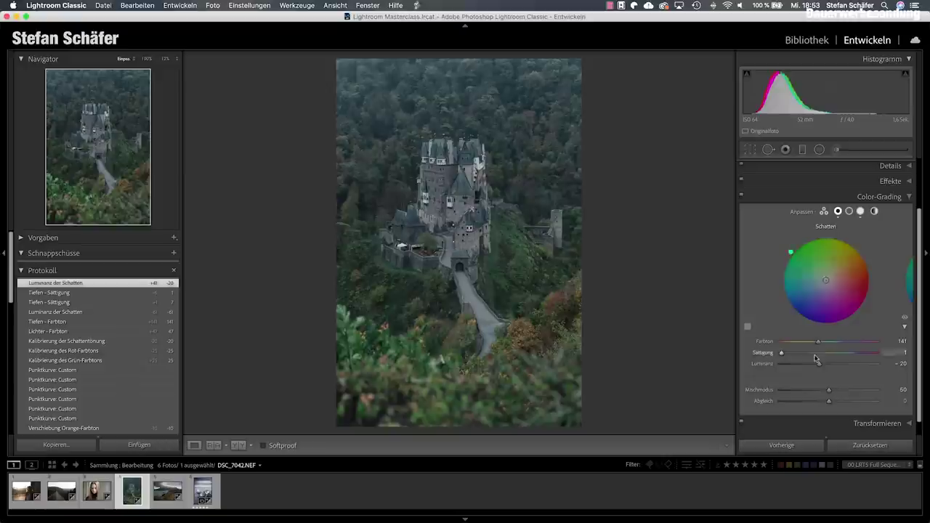
click(742, 196)
click(741, 196)
click(741, 197)
click(742, 196)
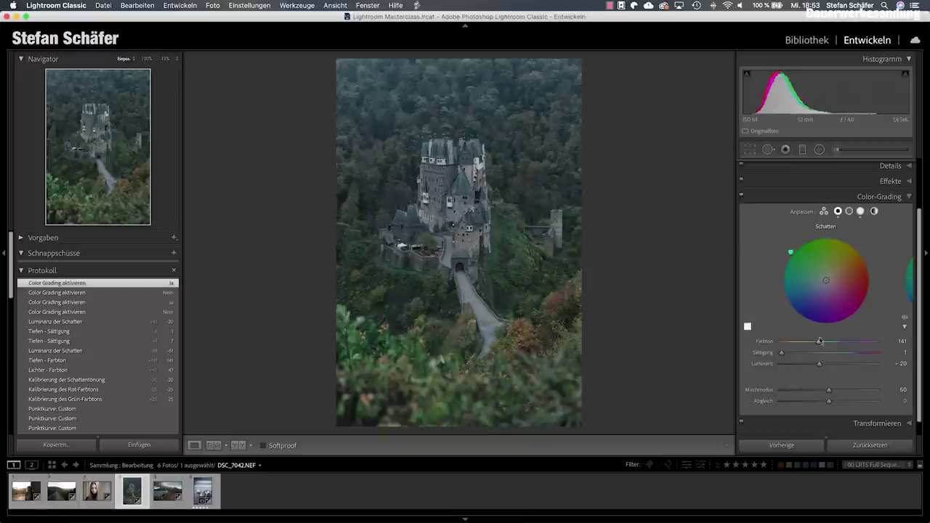
- Tint the midtones at hue 69 with saturation 6
click(849, 211)
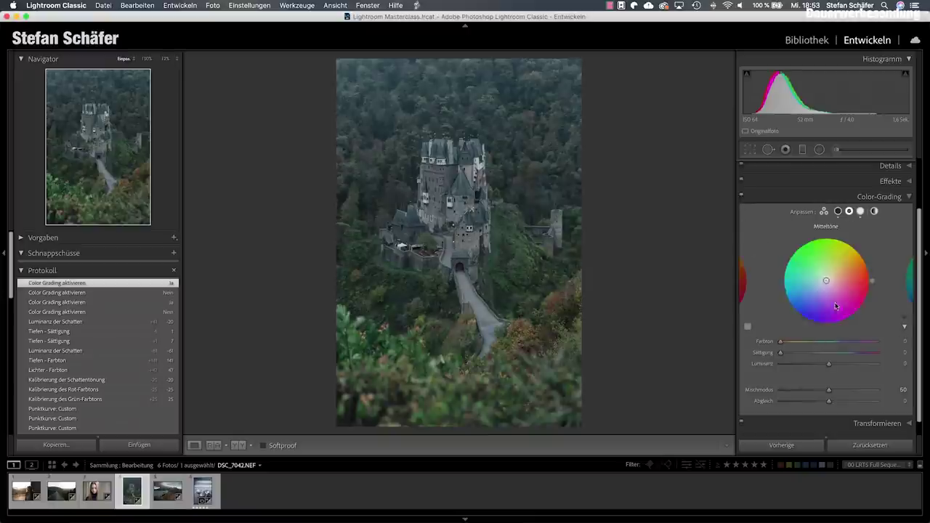
mouse_move(827, 282)
mouse_down()
mouse_move(783, 295)
mouse_move(828, 279)
mouse_up()
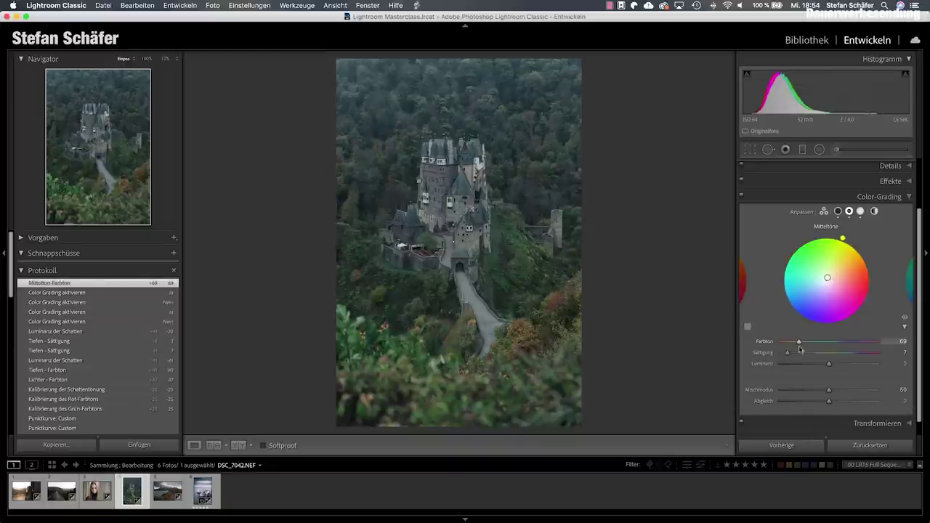
drag(788, 354, 786, 354)
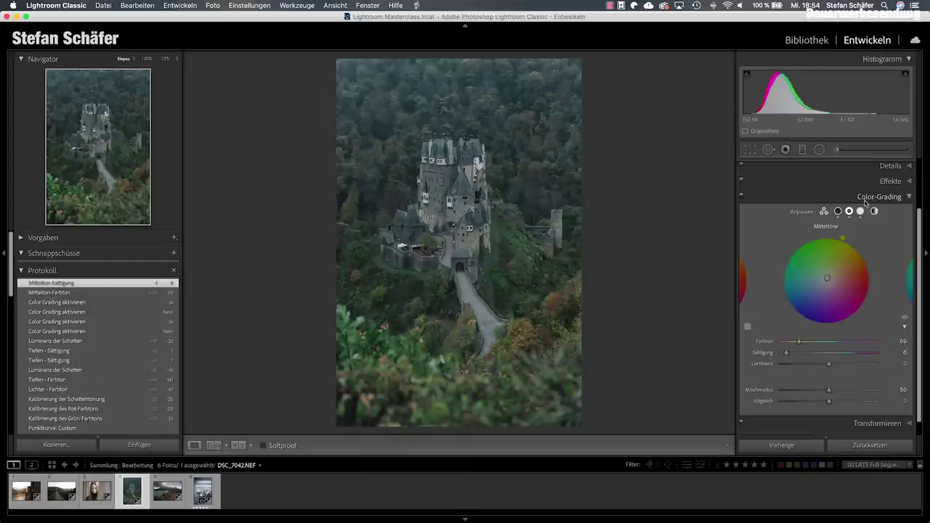
- Set green saturation −40, yellow saturation −13 and green luminance −52, then view the Before image
scroll(872, 189, up, 2)
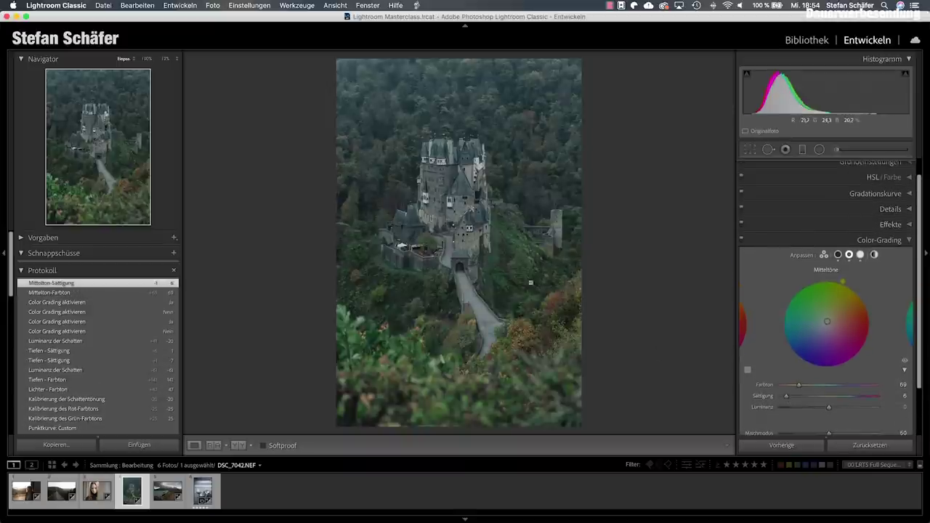
click(873, 178)
mouse_move(832, 321)
mouse_down()
mouse_move(815, 324)
mouse_move(832, 315)
mouse_up()
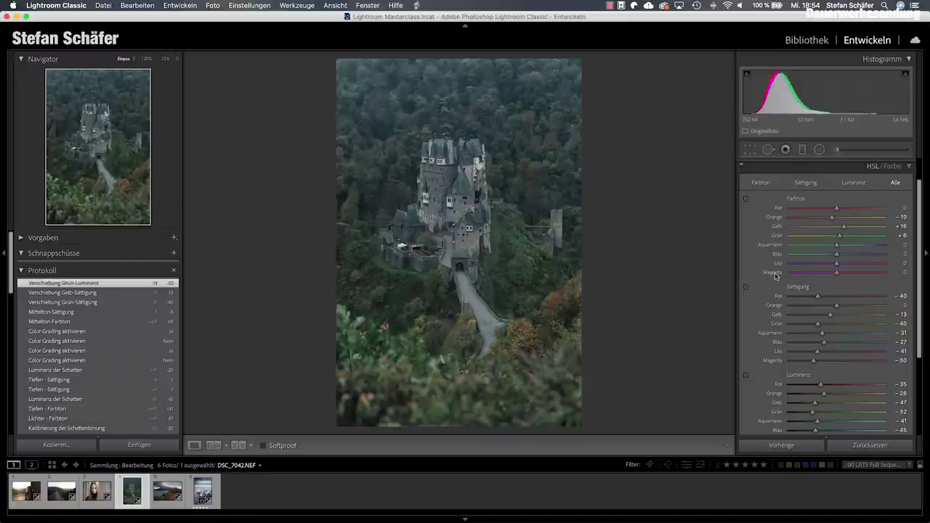
key(backslash)
key(backslash)
key(backslash)
key(backslash)
key(backslash)
key(backslash)
key(backslash)
key(backslash)
key(backslash)
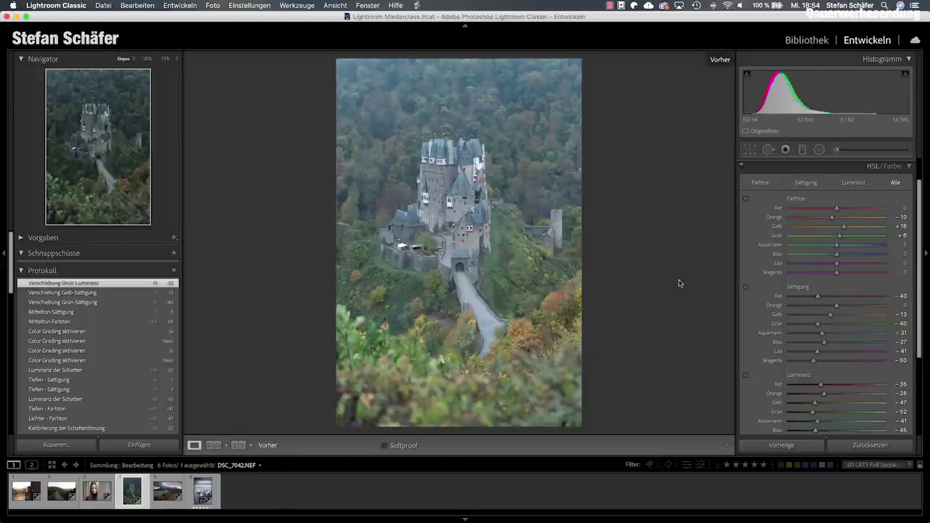
key(backslash)
key(backslash)
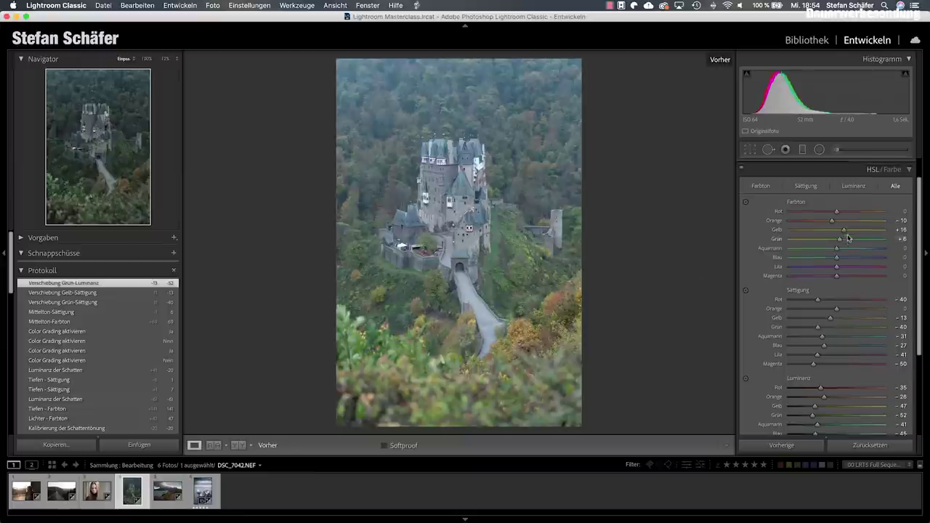
scroll(855, 222, up, 3)
- Compare Before/After, reset exposure, then set exposure to −0.60
click(869, 183)
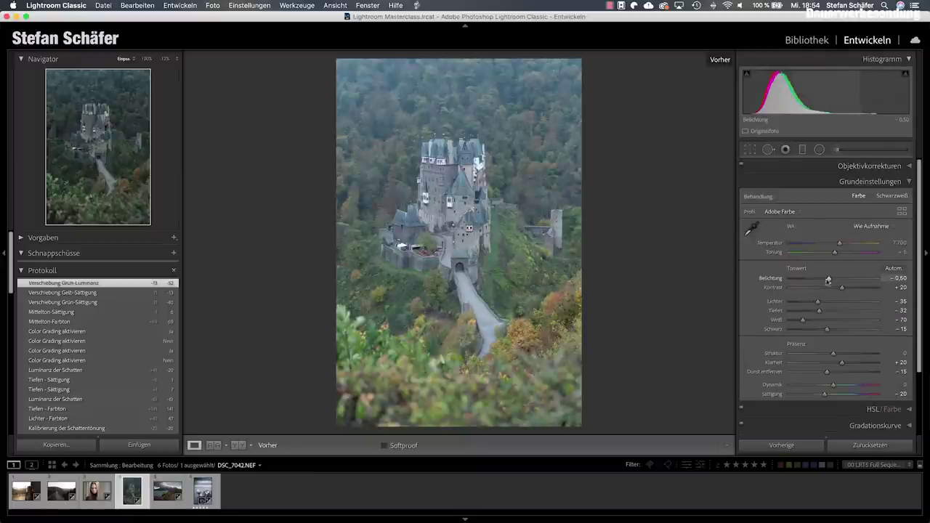
key(backslash)
key(backslash)
key(backslash)
key(backslash)
key(backslash)
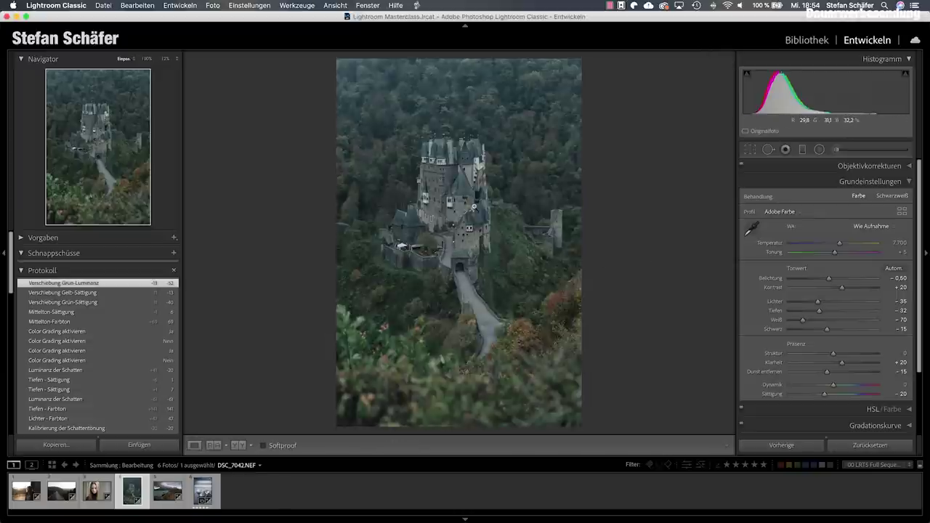
double_click(762, 280)
key(backslash)
key(backslash)
key(backslash)
key(backslash)
key(backslash)
key(backslash)
key(backslash)
key(backslash)
key(backslash)
key(backslash)
drag(833, 280, 828, 281)
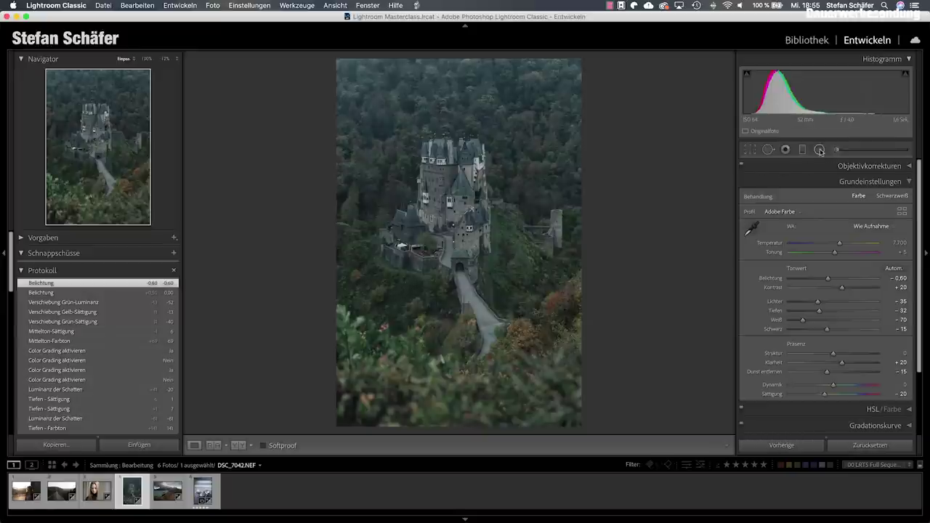
- Add an oval radial filter over the castle with exposure about +0.6 and warmer temperature
key(shift+m)
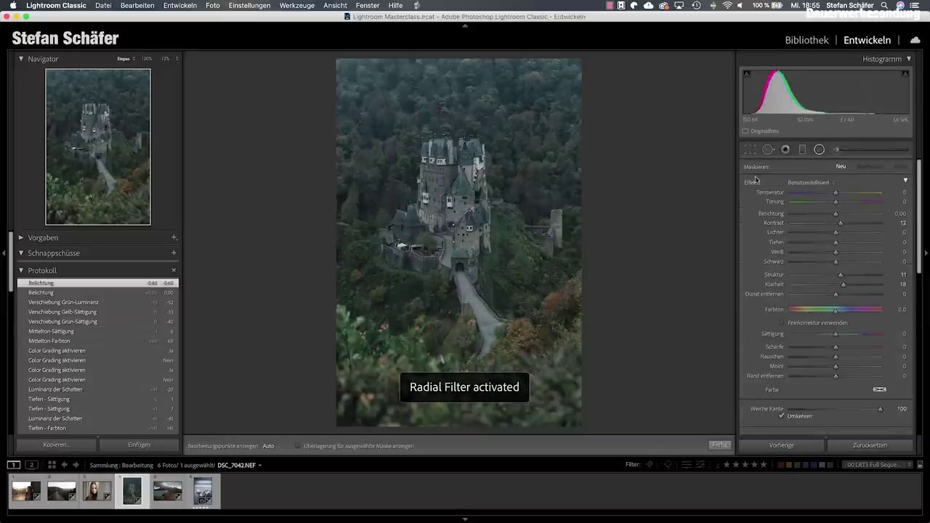
double_click(753, 183)
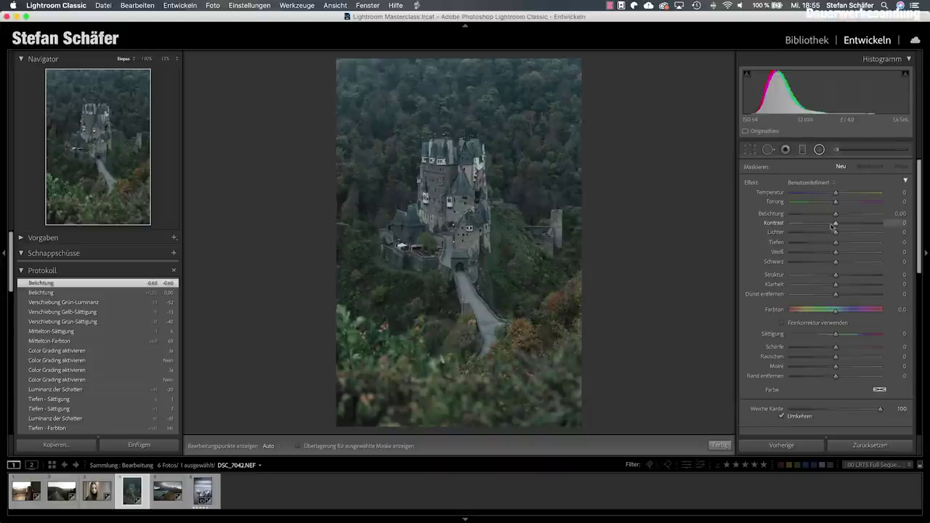
drag(836, 214, 841, 214)
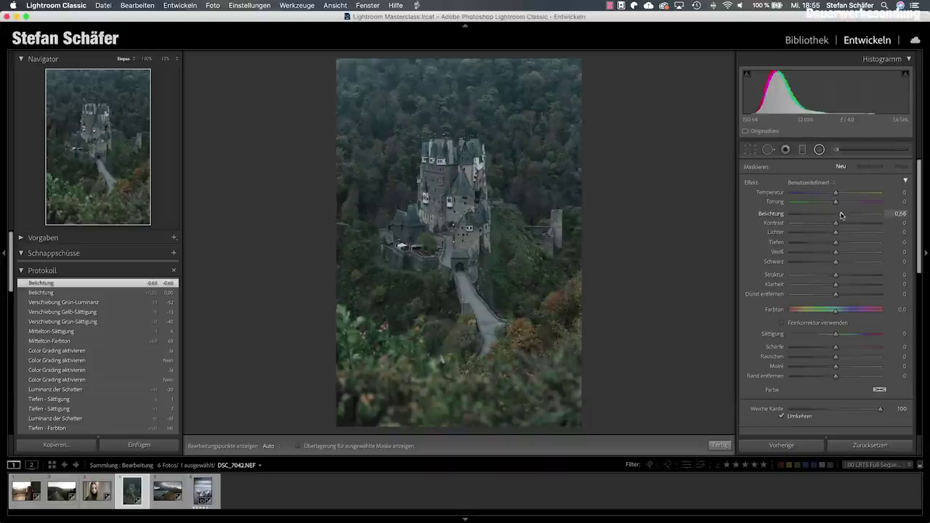
drag(447, 183, 510, 259)
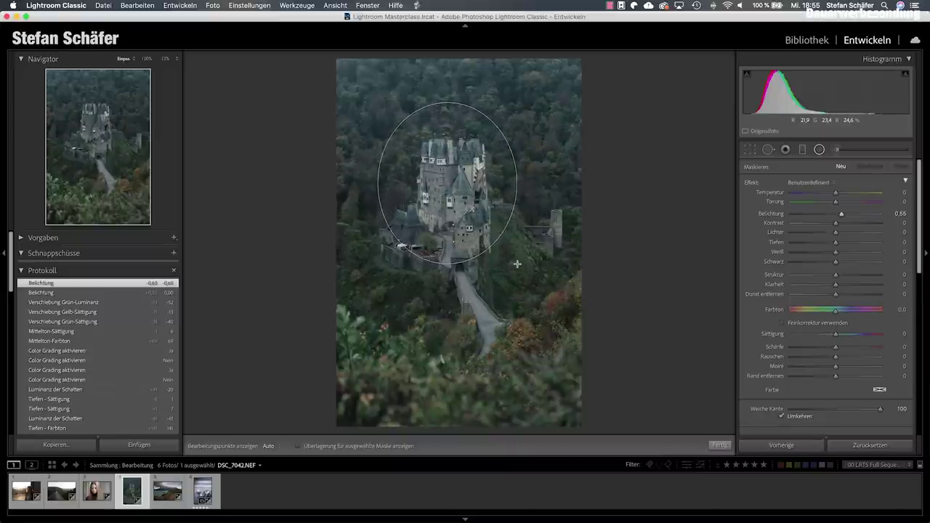
drag(446, 184, 449, 201)
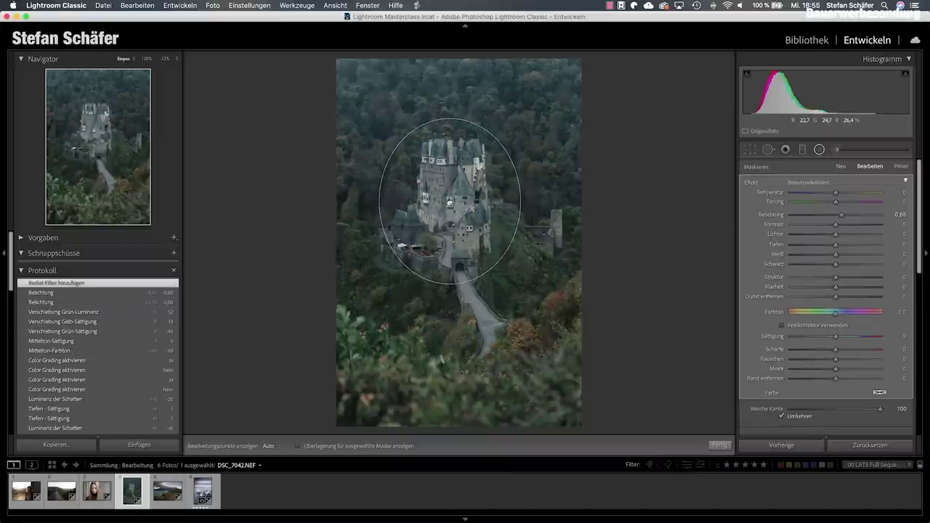
drag(451, 116, 450, 110)
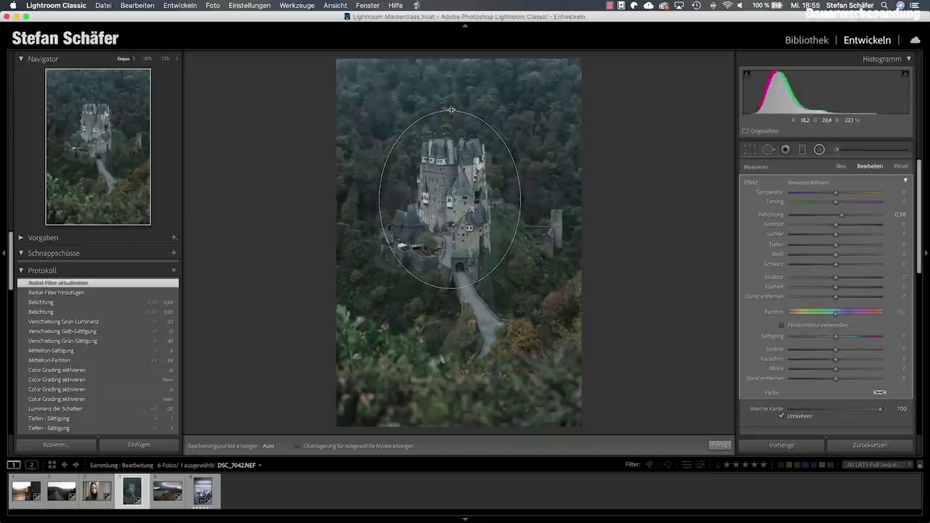
drag(521, 200, 525, 198)
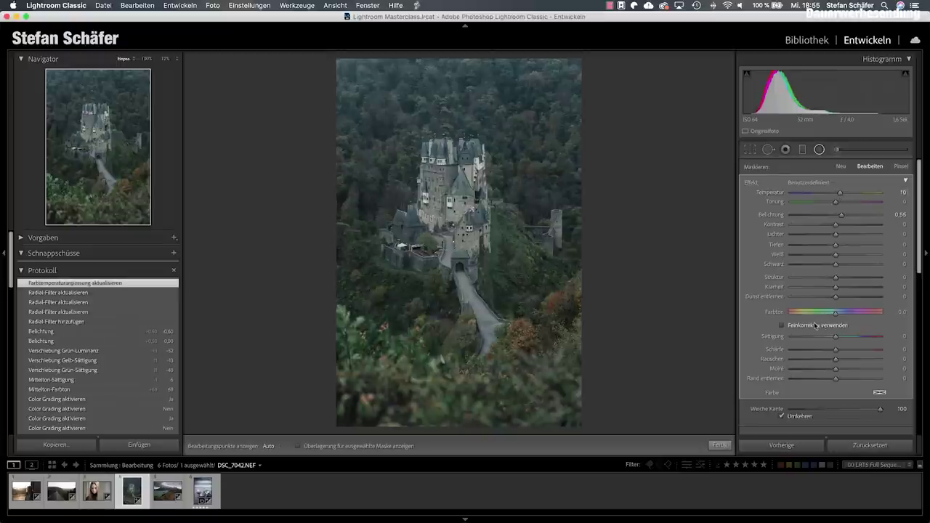
click(720, 445)
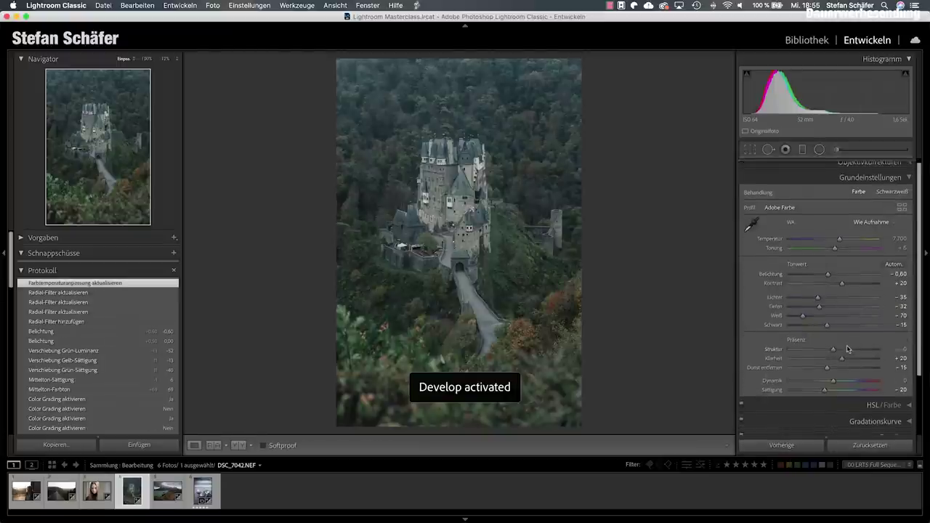
- Add a −15 post-crop vignette in the Effects panel to darken the castle photo's corners
scroll(847, 350, down, 3)
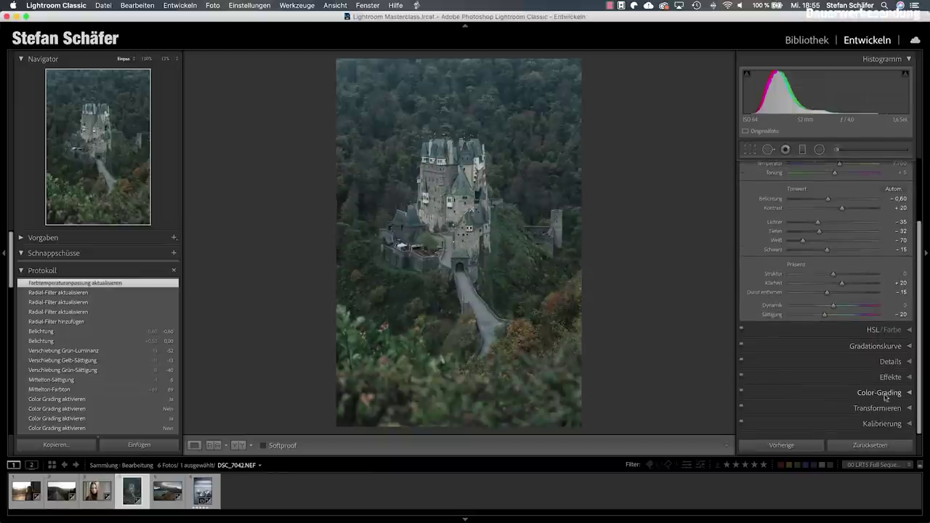
click(888, 377)
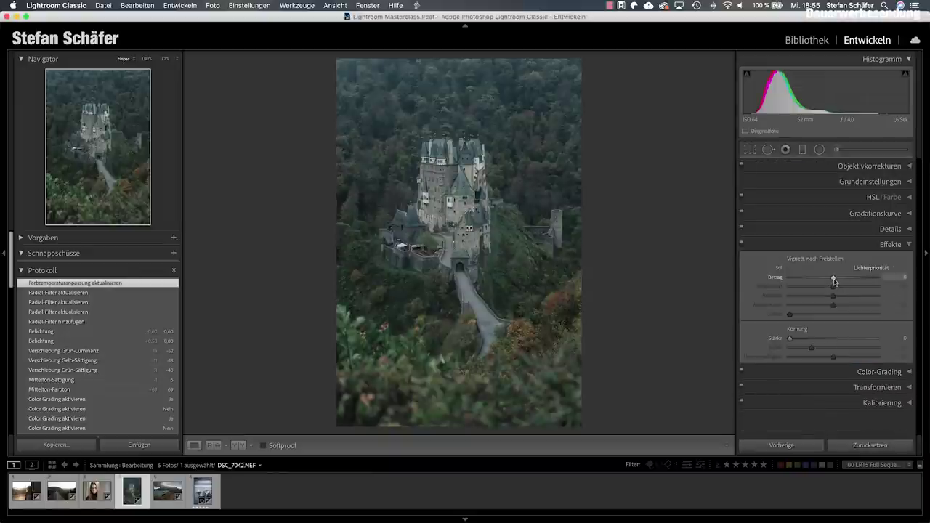
drag(834, 278, 827, 278)
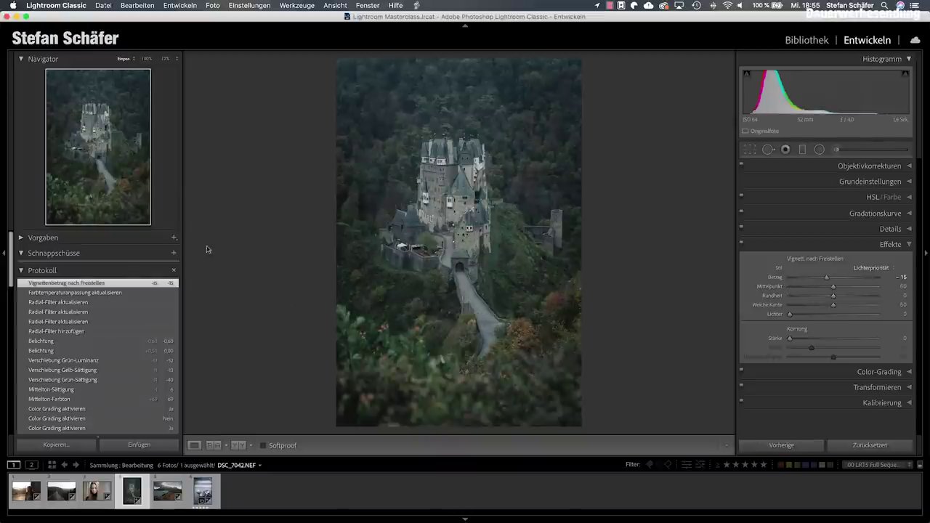
- Start a new develop preset named Moody Dark Green with every setting checked
click(109, 238)
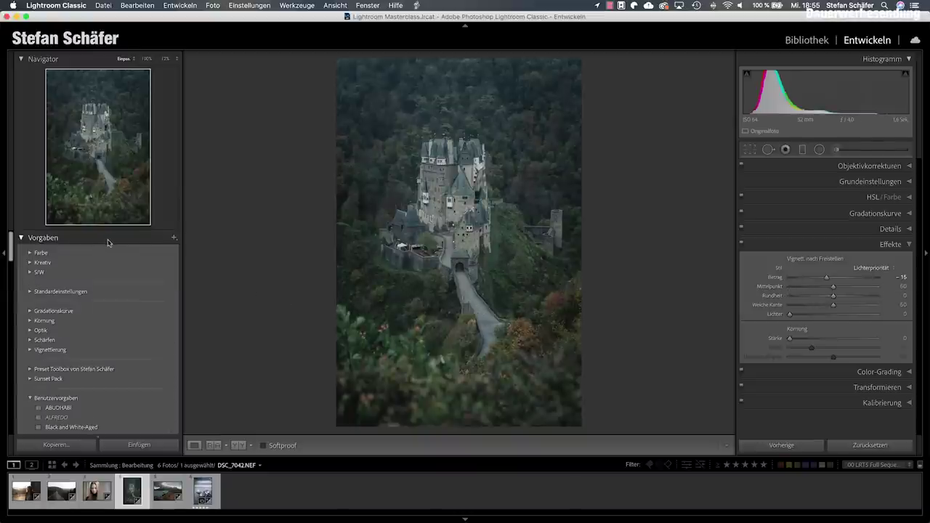
click(174, 239)
click(181, 247)
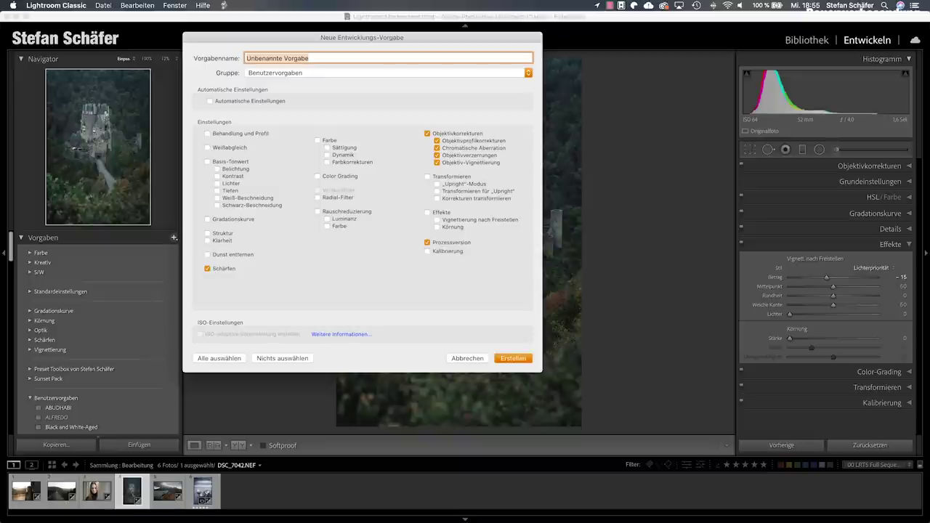
text(Moody)
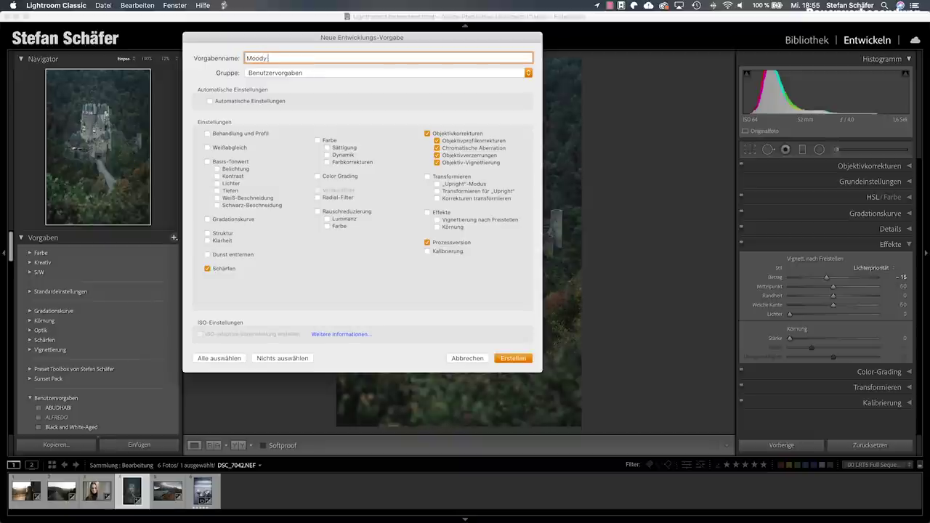
text( Dark Green)
click(219, 358)
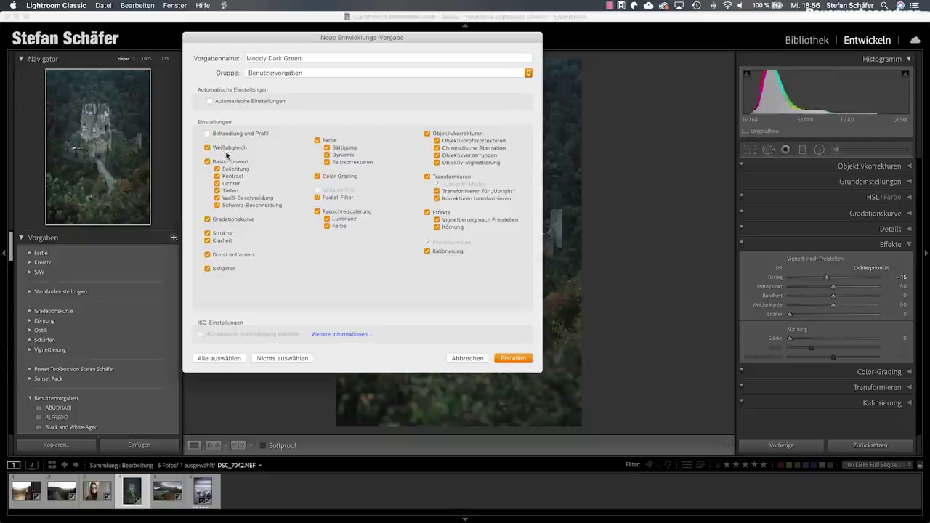
- Exclude white balance, exposure, effects, transform, noise reduction and radial filter, then create the preset
click(212, 150)
click(217, 169)
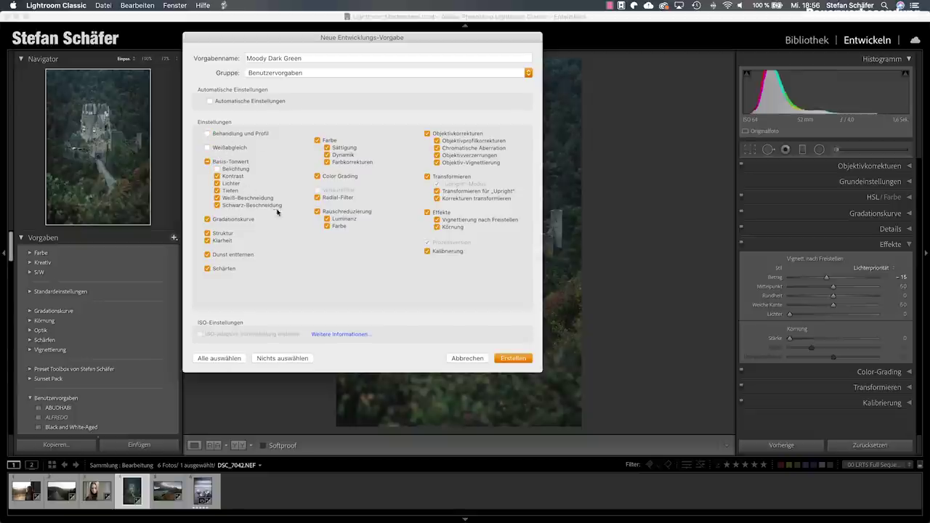
click(428, 212)
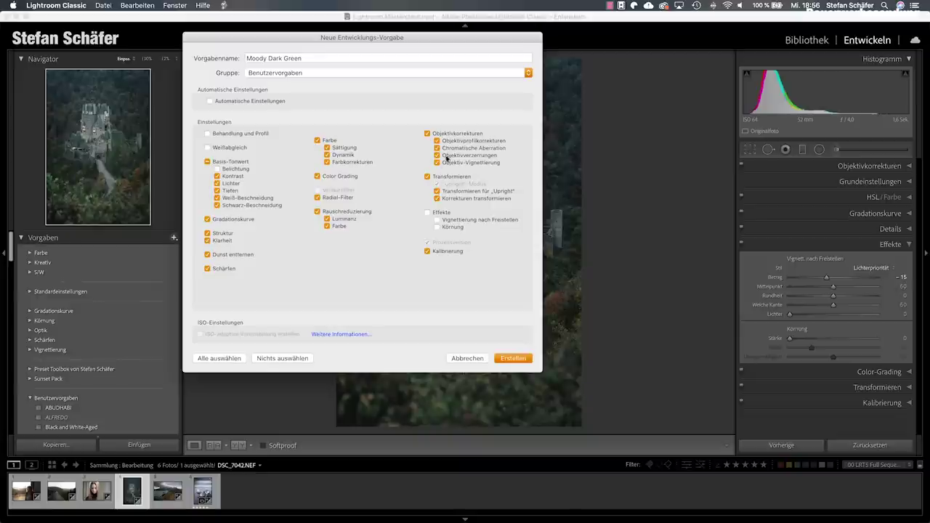
click(427, 176)
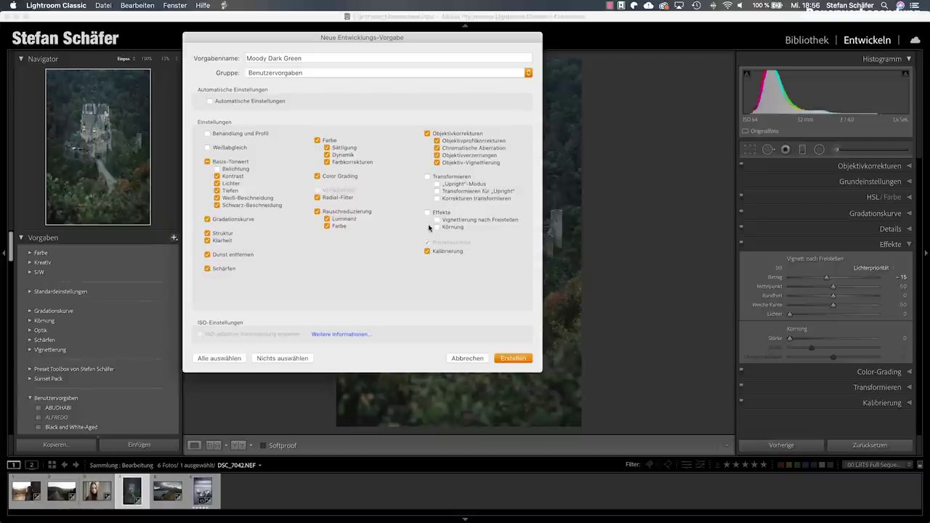
click(318, 212)
click(317, 198)
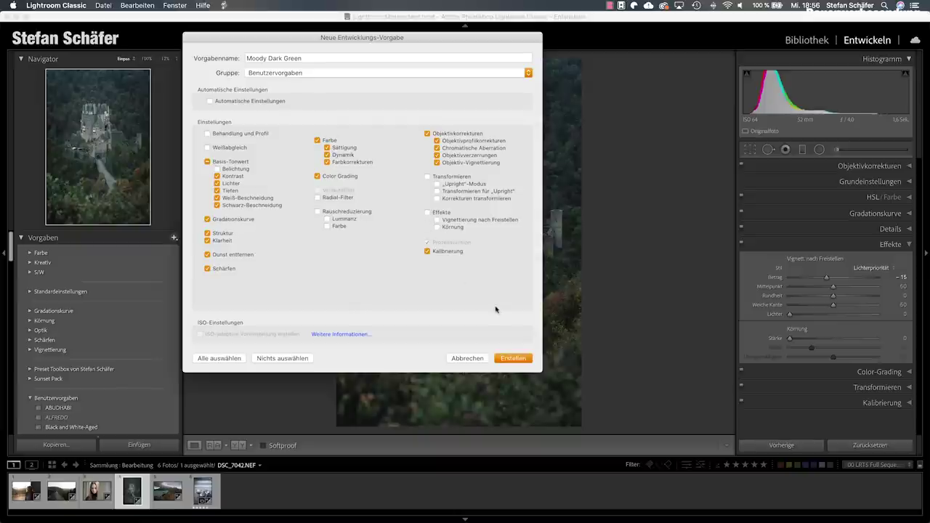
click(514, 359)
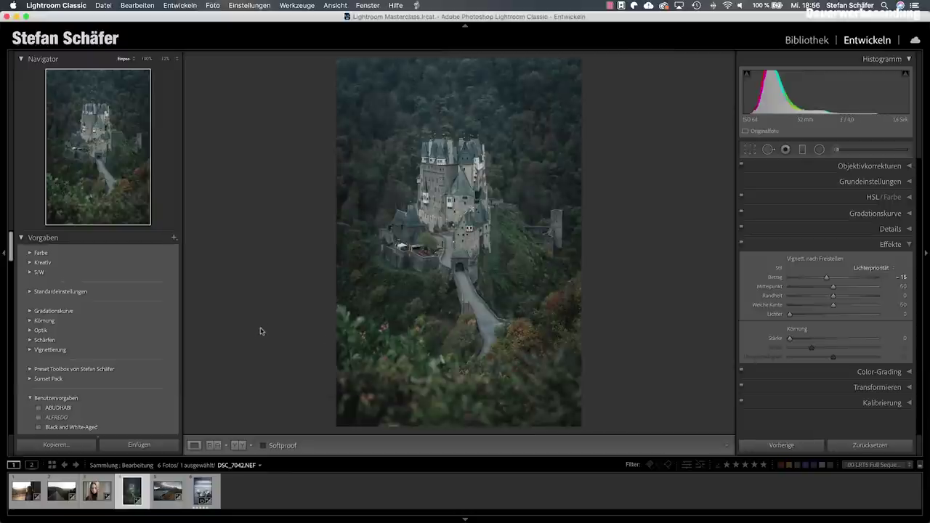
- Apply Moody Dark Green from the User Presets list to the castle photo
scroll(98, 359, down, 5)
scroll(102, 356, down, 5)
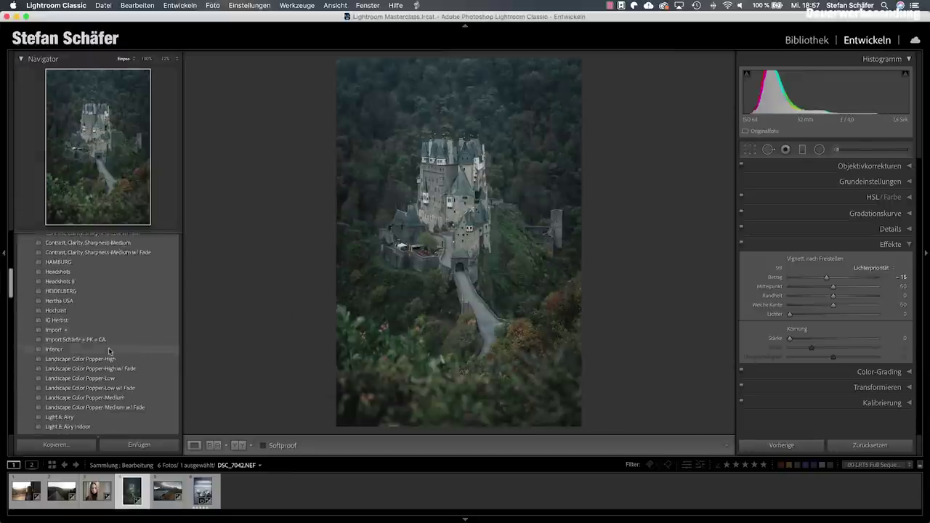
scroll(94, 360, down, 3)
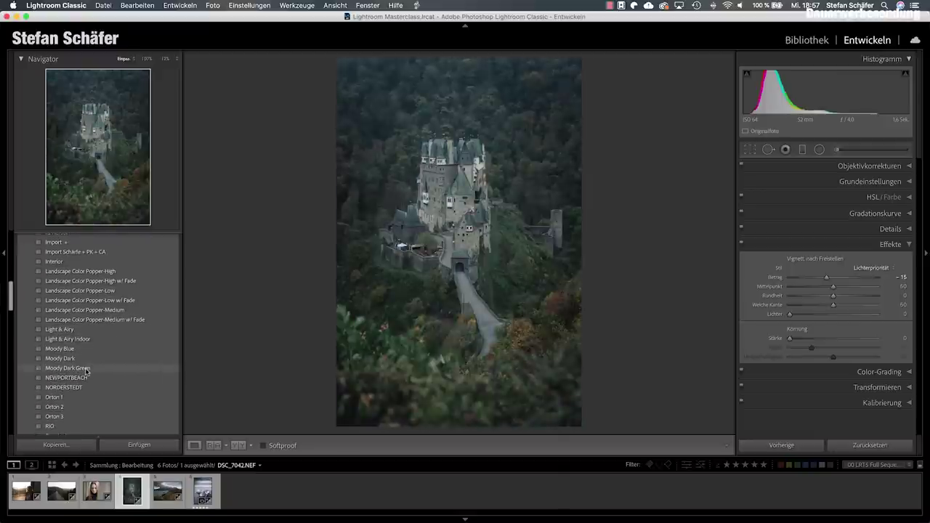
click(84, 372)
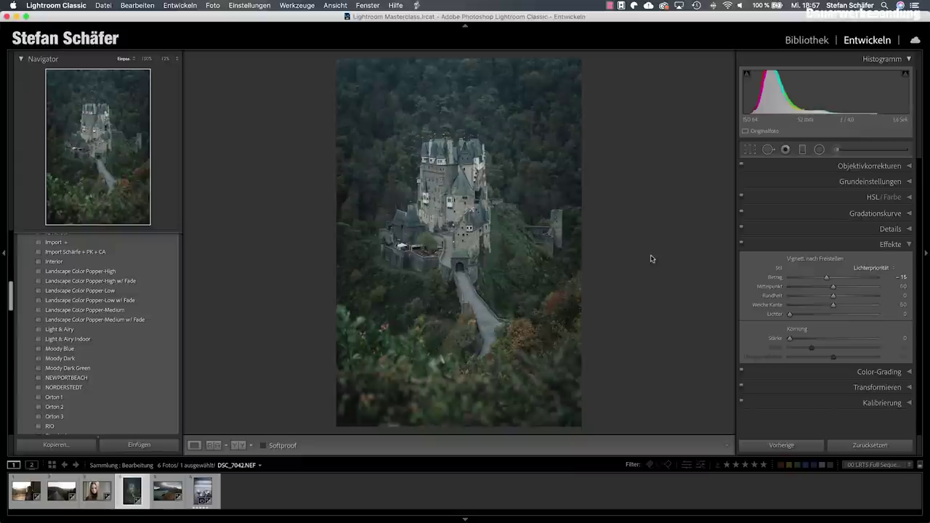
- Add a graduated filter across the castle's top with exposure −0.36 and highlights −40, comparing before/after
key(backslash)
key(backslash)
key(backslash)
key(backslash)
key(backslash)
key(backslash)
key(backslash)
key(backslash)
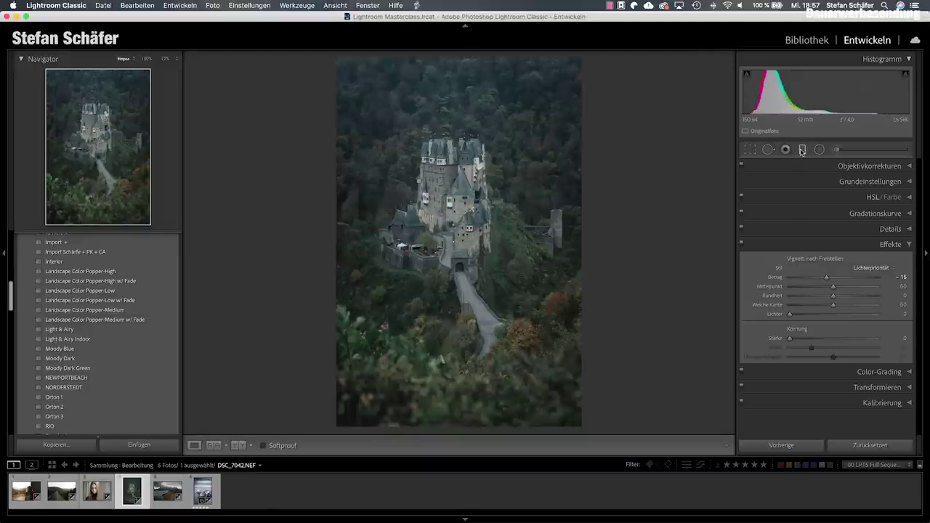
click(803, 150)
drag(449, 64, 451, 140)
drag(829, 215, 834, 215)
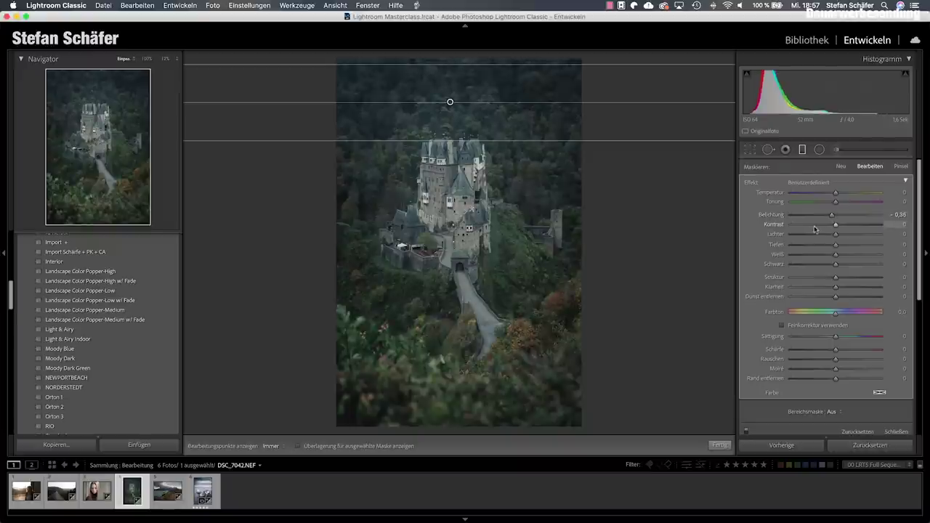
click(818, 234)
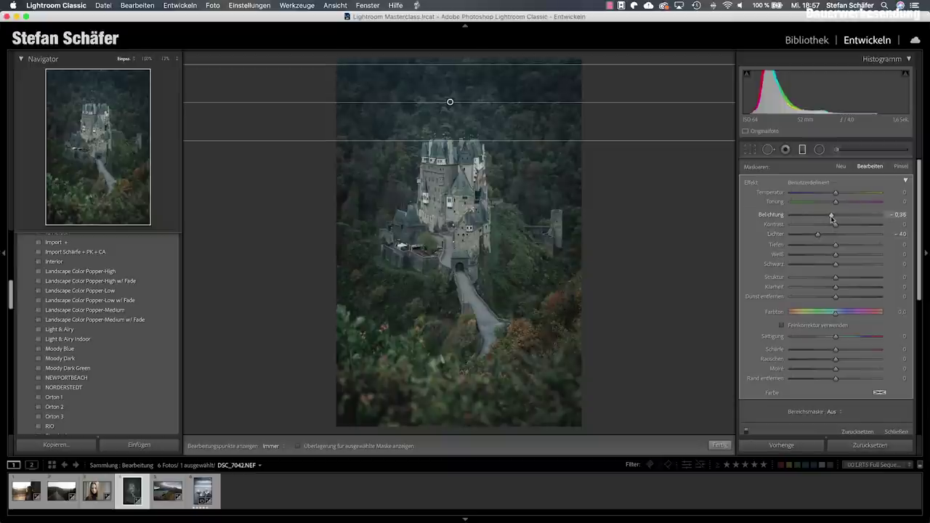
drag(451, 103, 451, 97)
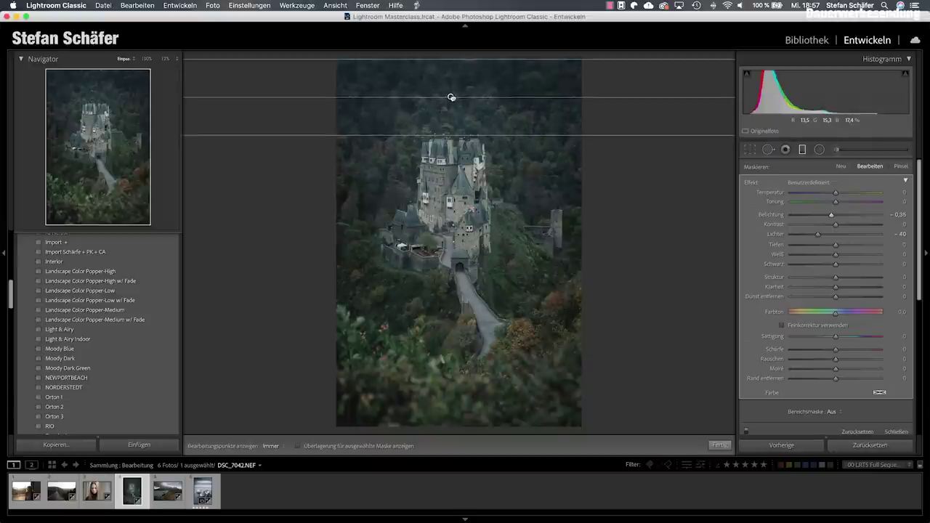
click(718, 445)
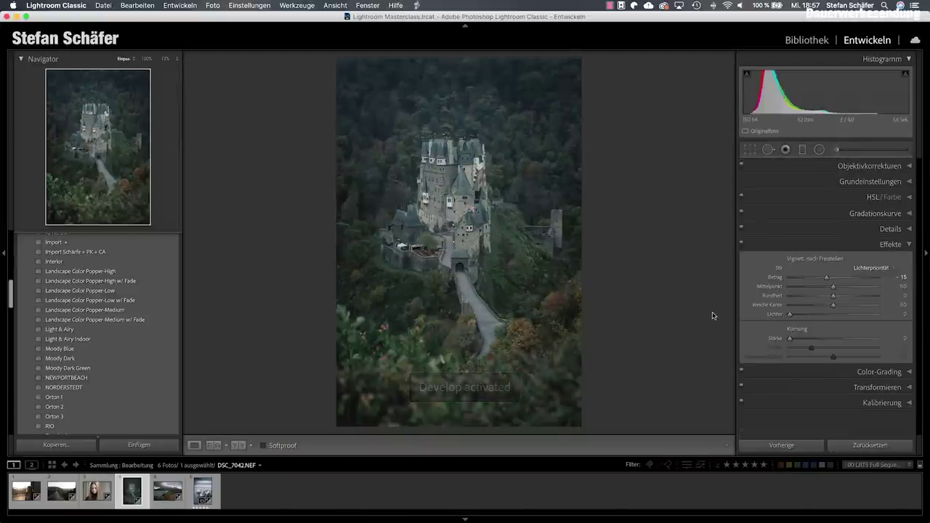
key(backslash)
key(backslash)
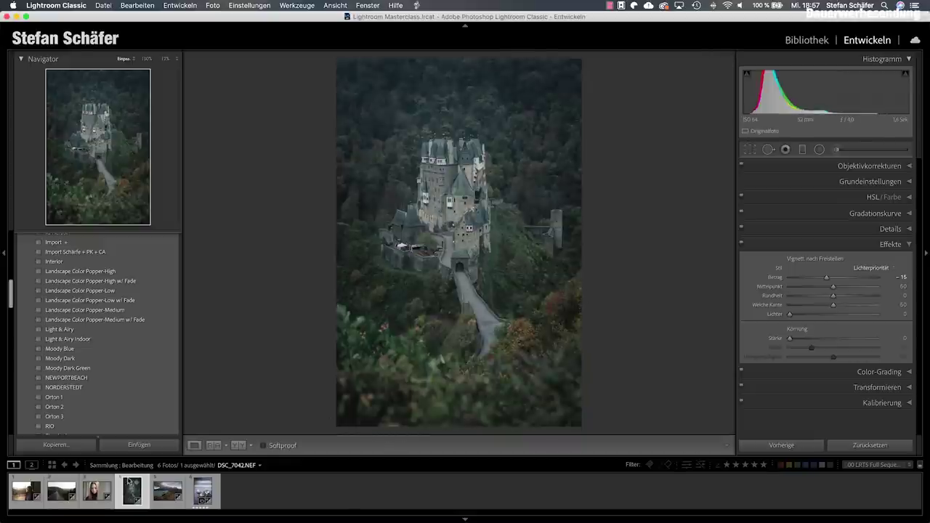
- Switch to the backlit portrait and set shadows +17, highlights −15, contrast +15, dehaze −10, blacks −10
click(26, 495)
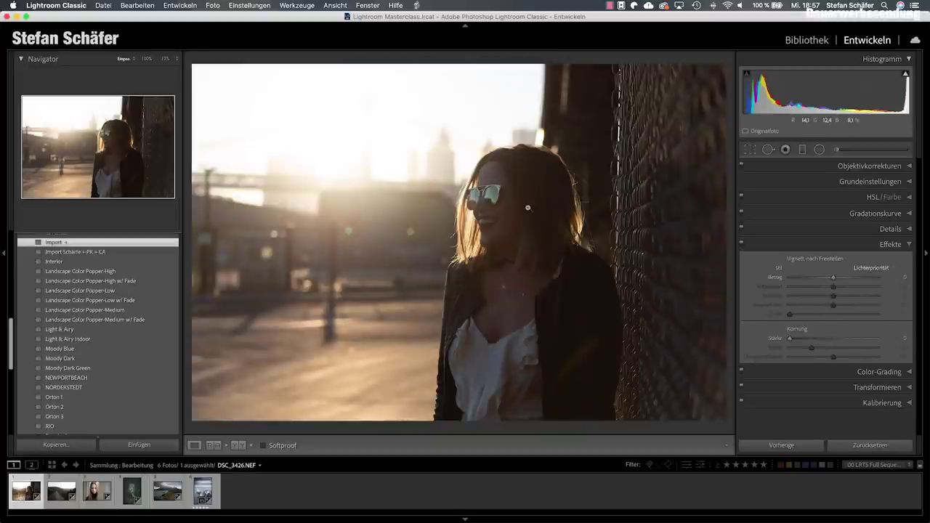
click(852, 181)
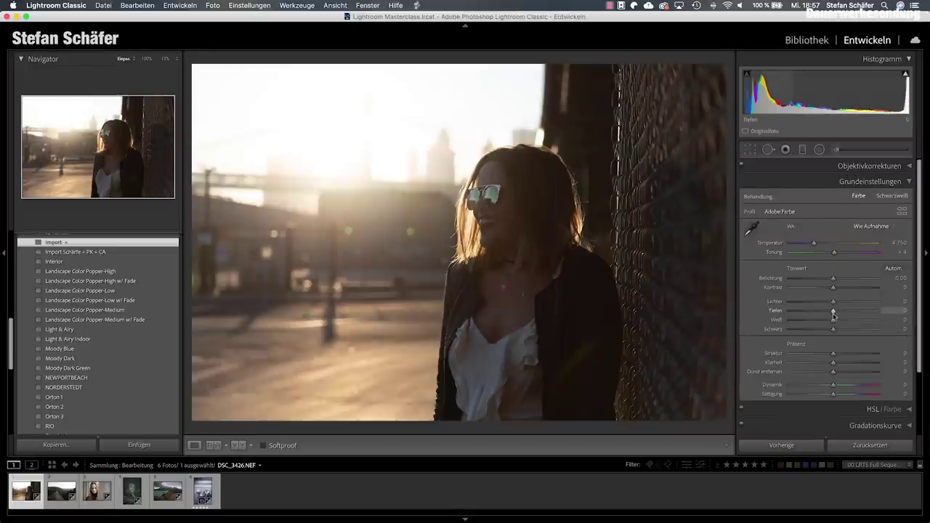
click(841, 311)
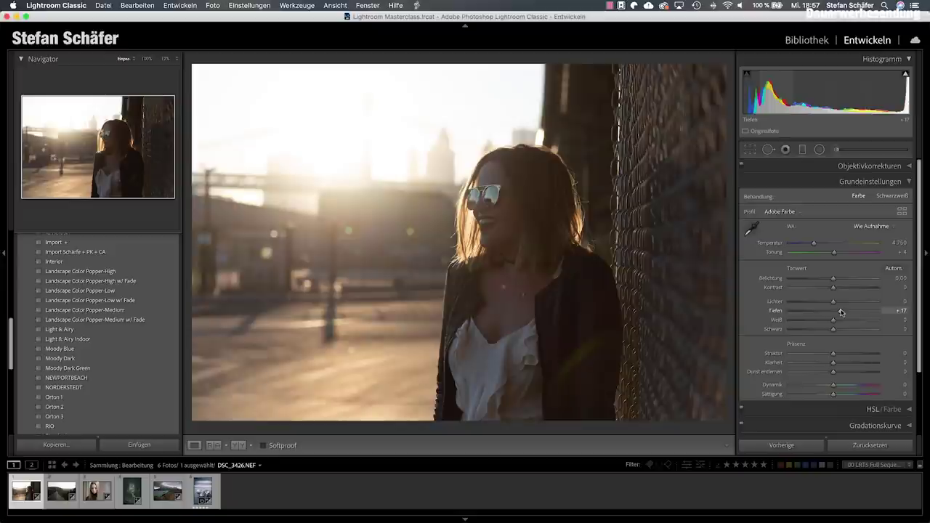
drag(833, 302, 841, 302)
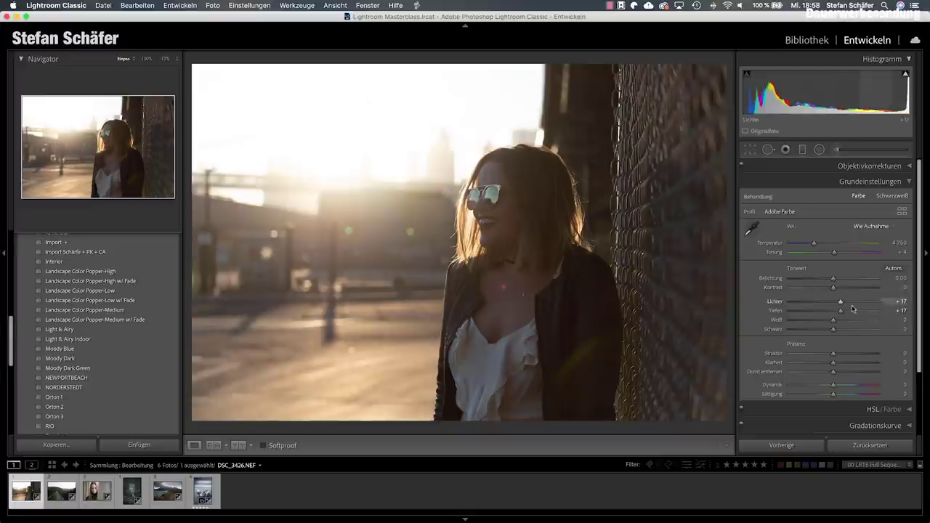
drag(835, 291, 841, 292)
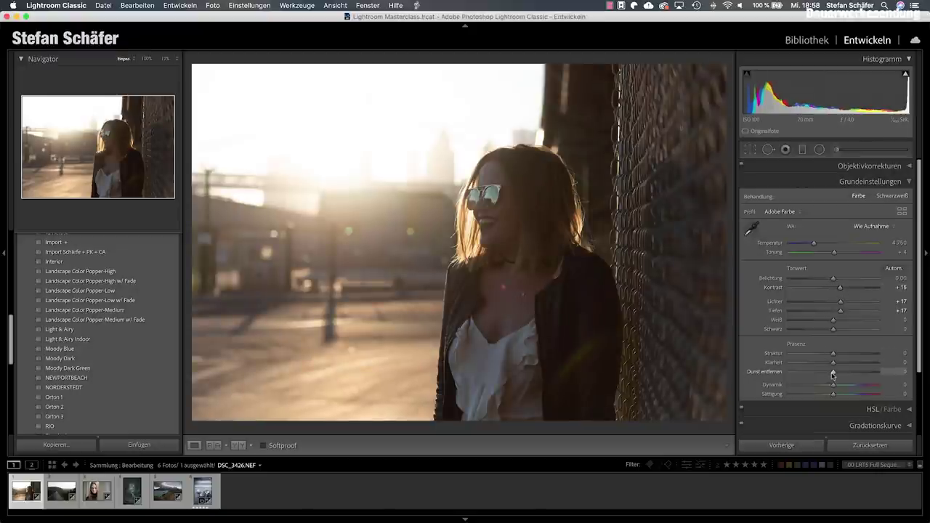
drag(833, 372, 839, 363)
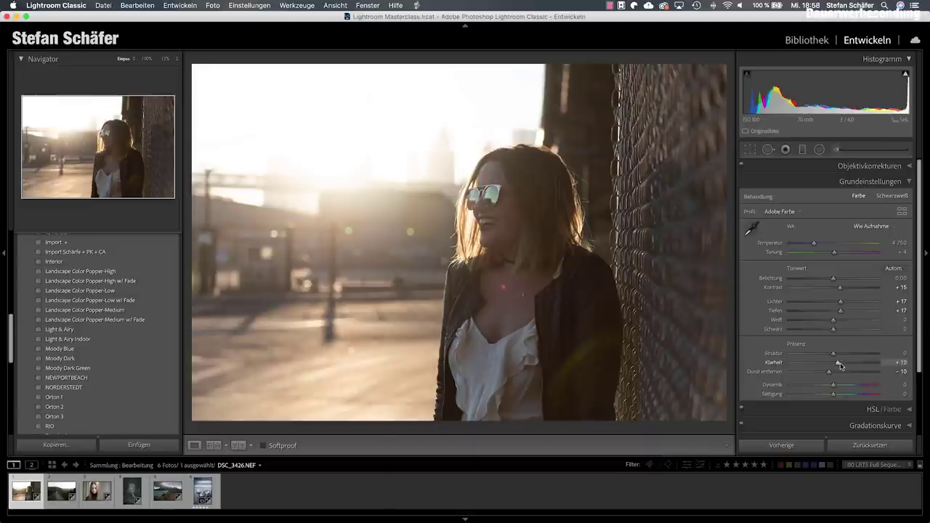
drag(834, 329, 829, 331)
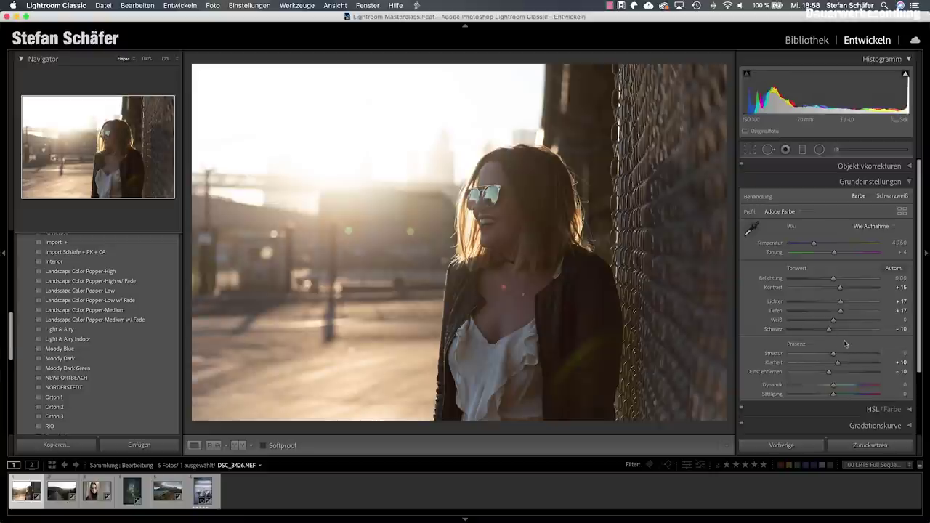
scroll(846, 349, down, 3)
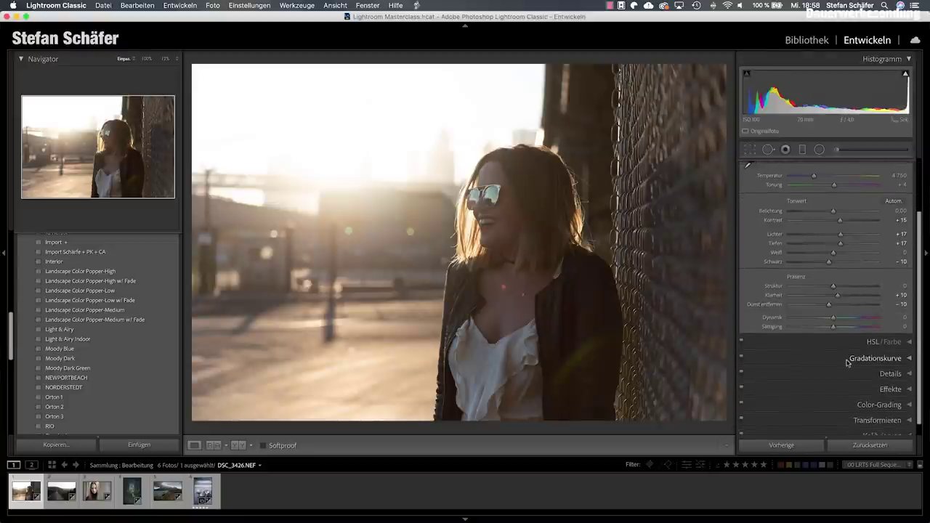
- In HSL, boost orange saturation and desaturate greens, aquas (−19) and blues (−17)
click(869, 342)
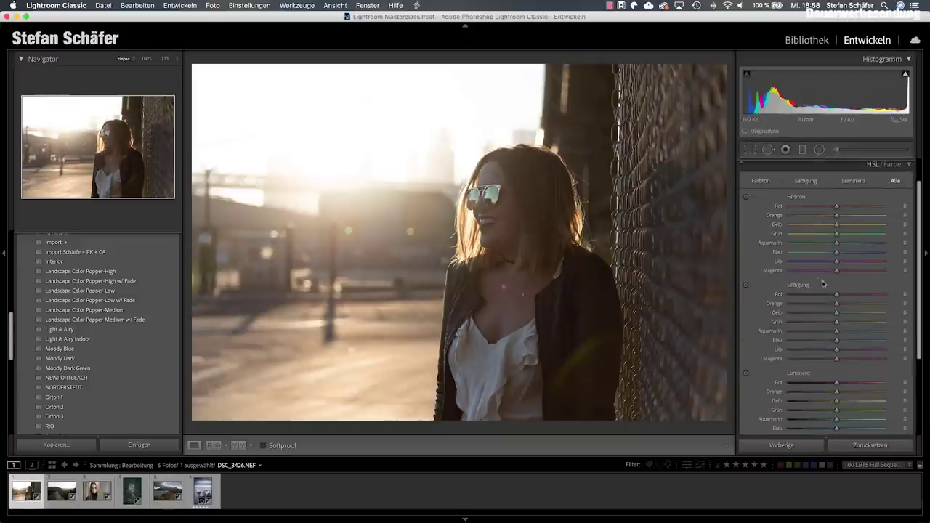
drag(838, 306, 843, 305)
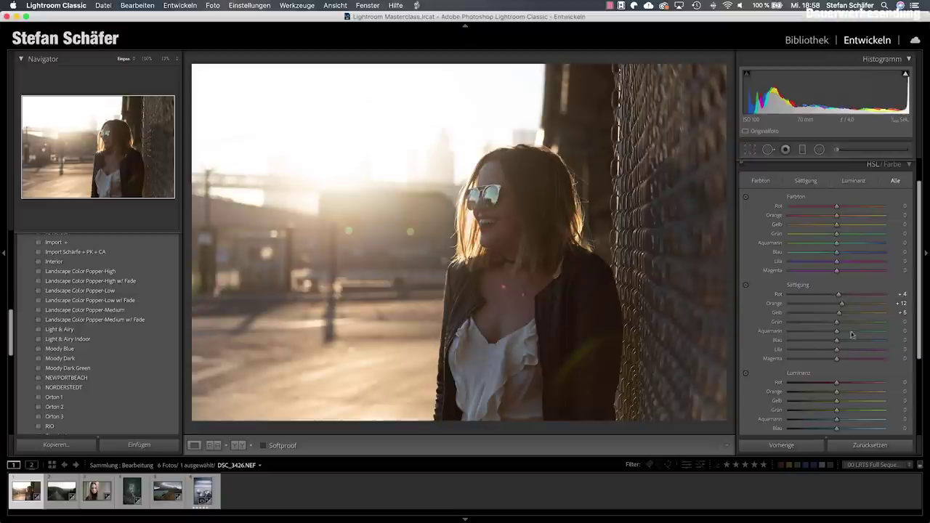
click(829, 341)
click(827, 331)
drag(835, 325, 830, 325)
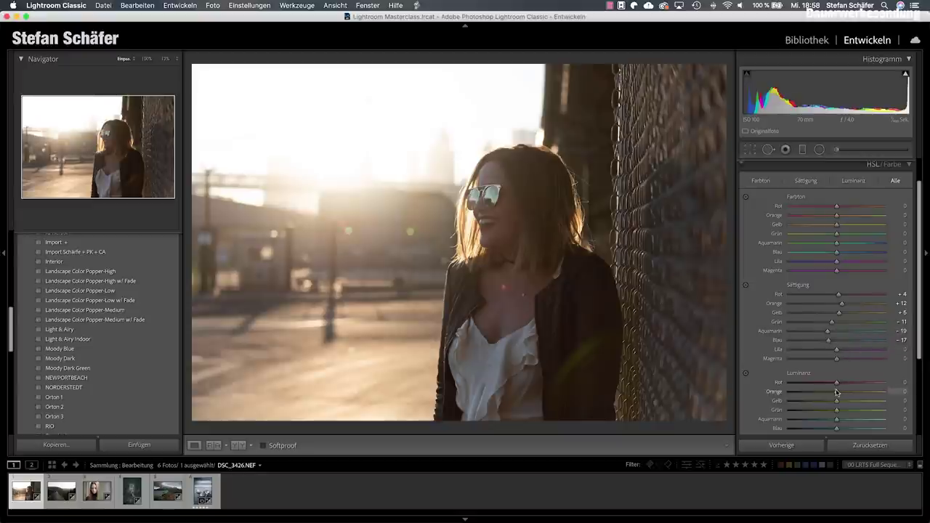
- Darken orange luminance, shift yellow hue toward orange and set magenta hue to +27
drag(837, 393, 832, 401)
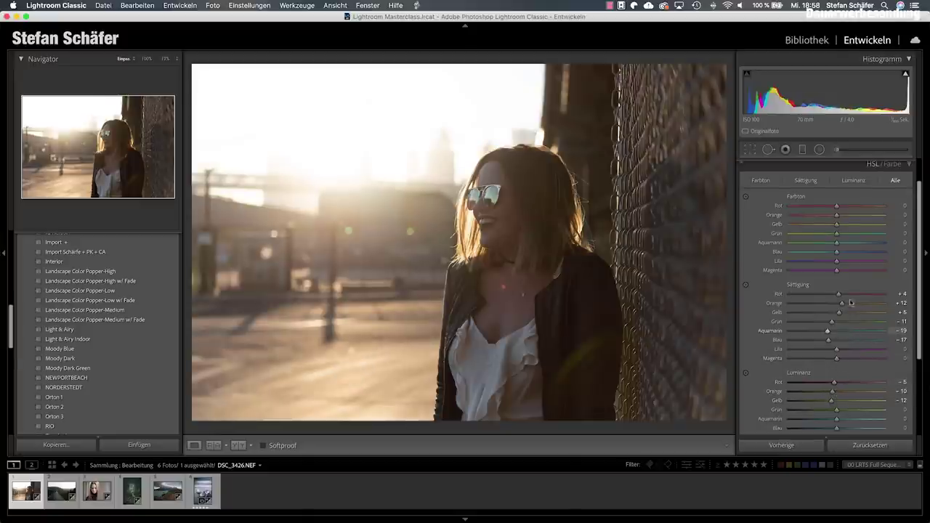
drag(836, 225, 831, 228)
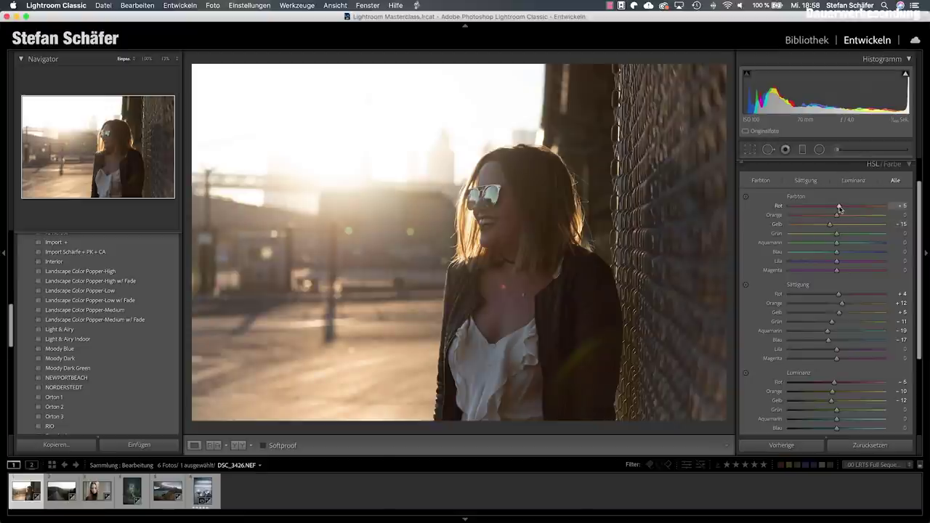
drag(837, 271, 849, 271)
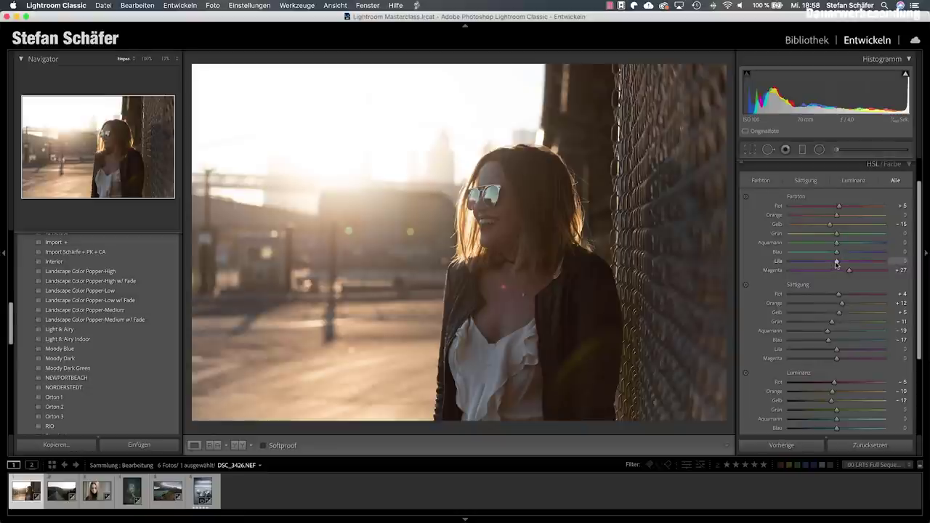
scroll(821, 307, down, 1)
scroll(821, 307, down, 3)
scroll(836, 323, down, 3)
scroll(850, 341, down, 3)
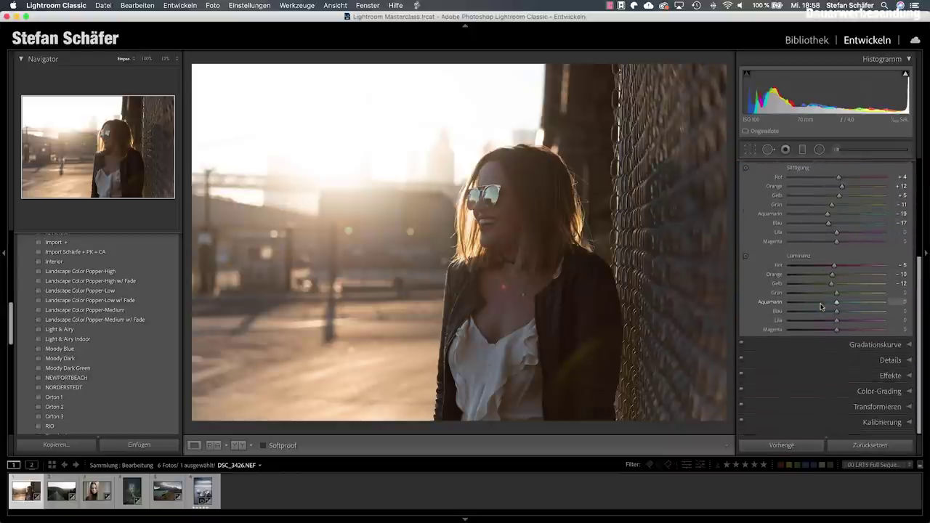
- Add a gentle S-shaped tone curve and lift the red channel's shadows
click(864, 354)
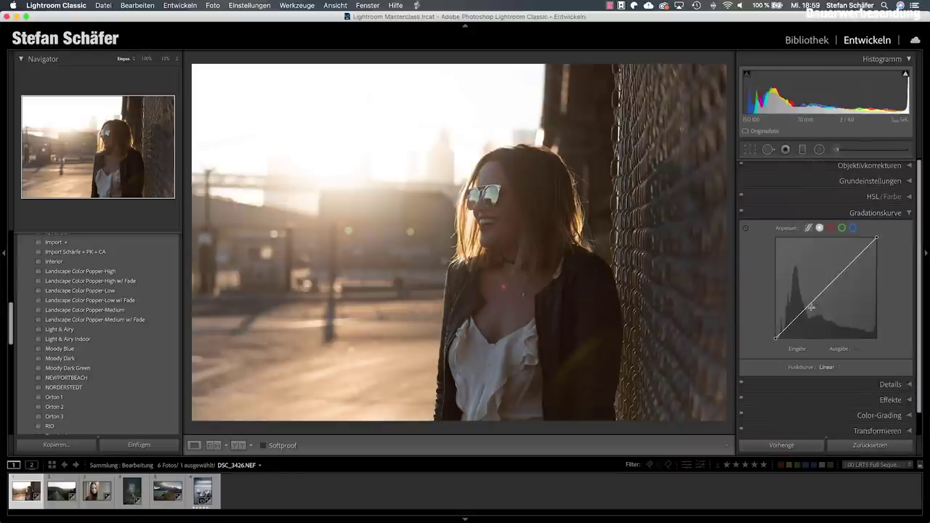
drag(801, 315, 800, 317)
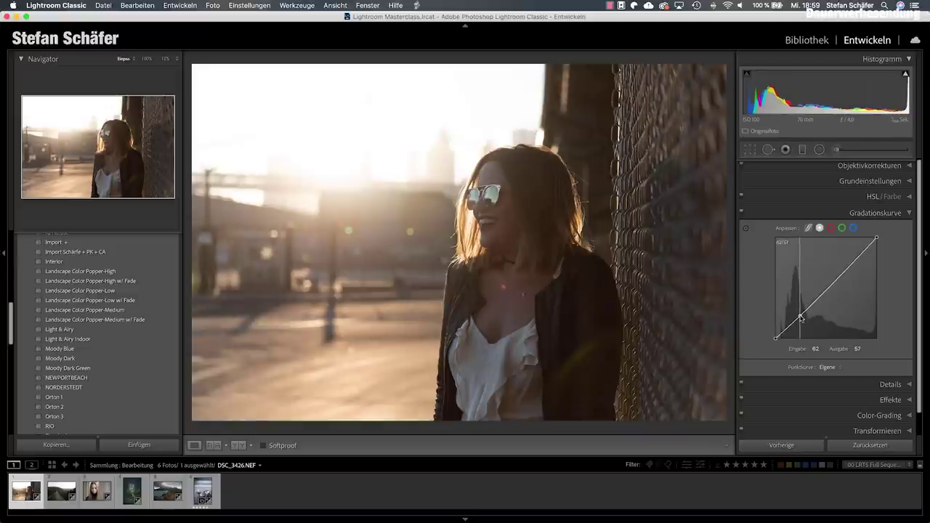
drag(850, 266, 851, 266)
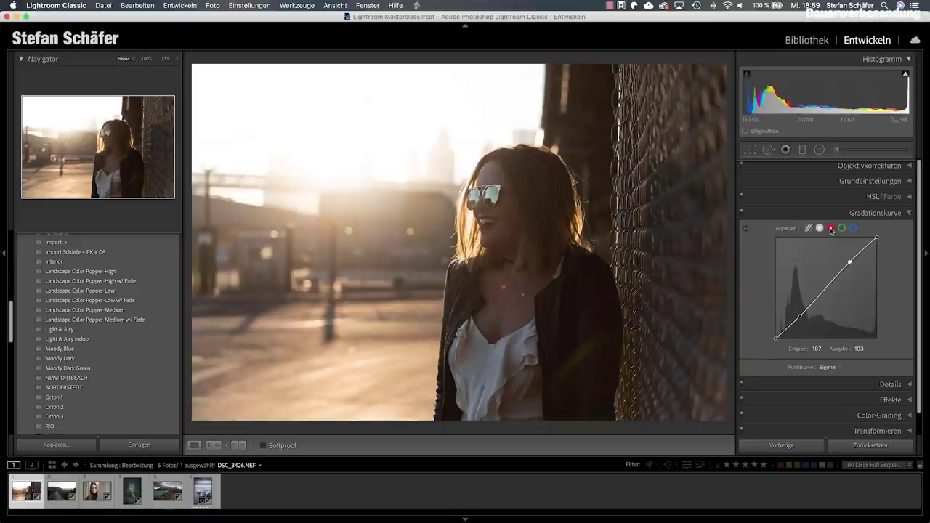
click(831, 229)
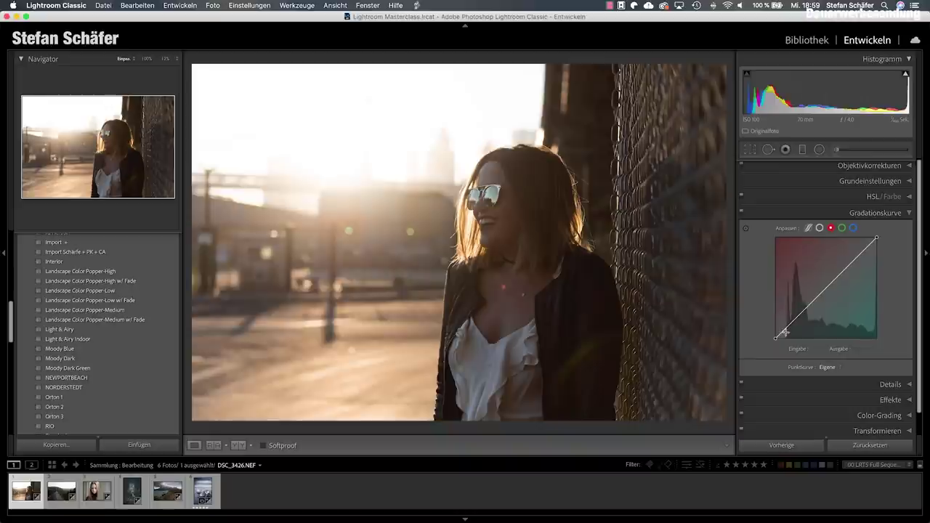
drag(776, 337, 776, 338)
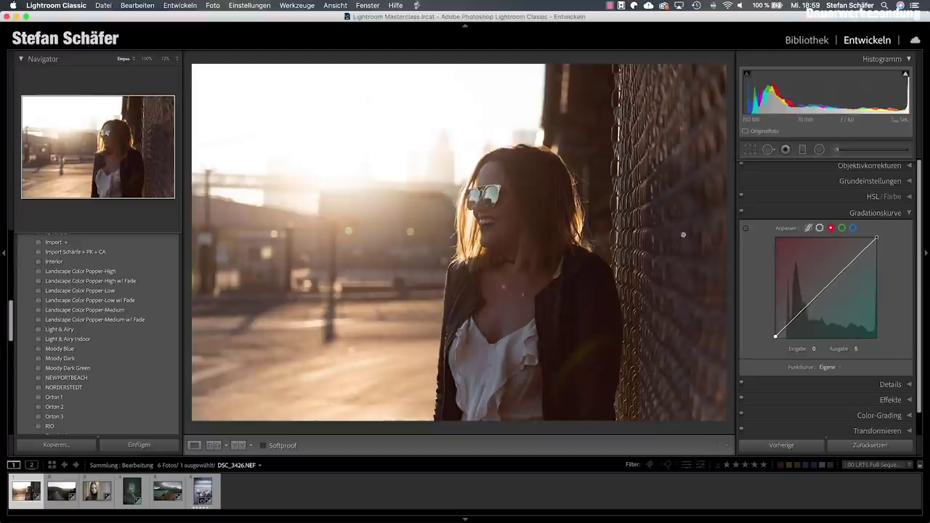
click(742, 214)
click(741, 214)
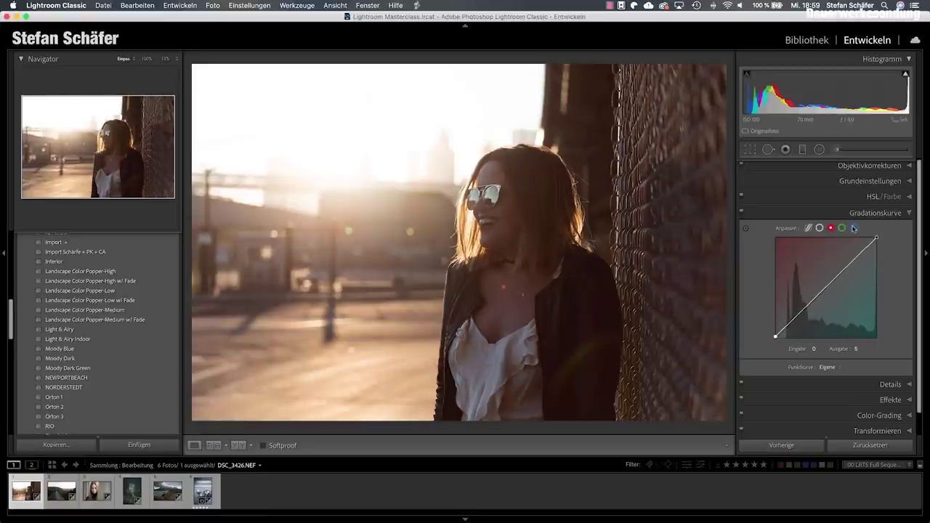
- In the blue curve channel, pull down the highlights and lift the shadows for warmth
click(854, 228)
drag(877, 238, 880, 241)
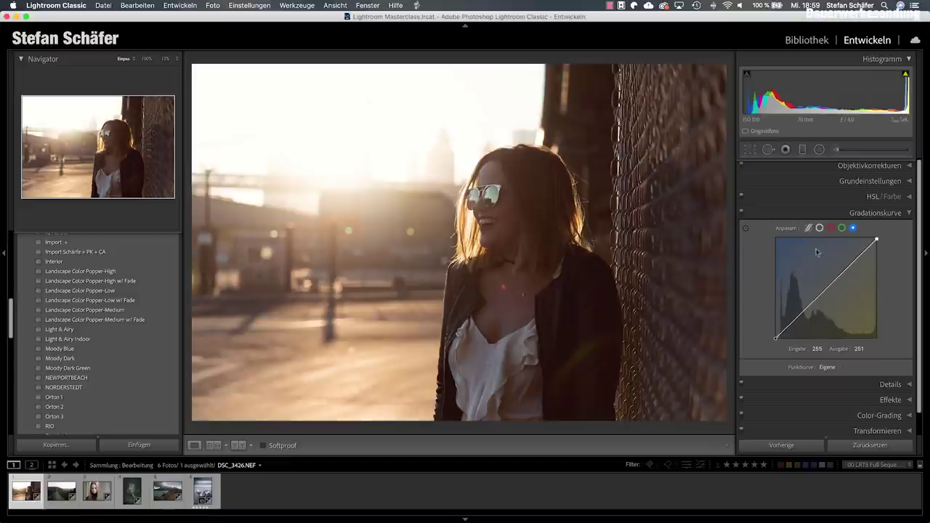
click(742, 213)
click(742, 214)
click(742, 214)
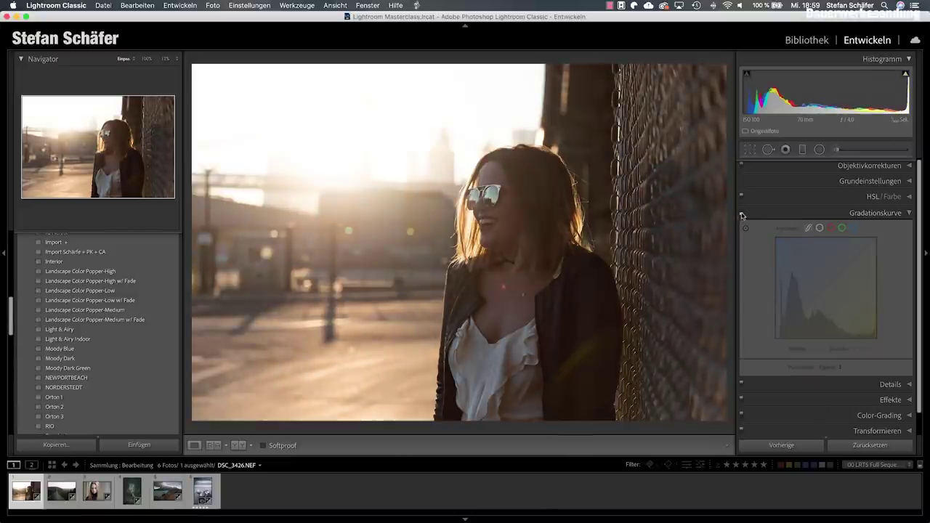
click(742, 213)
click(742, 214)
click(742, 214)
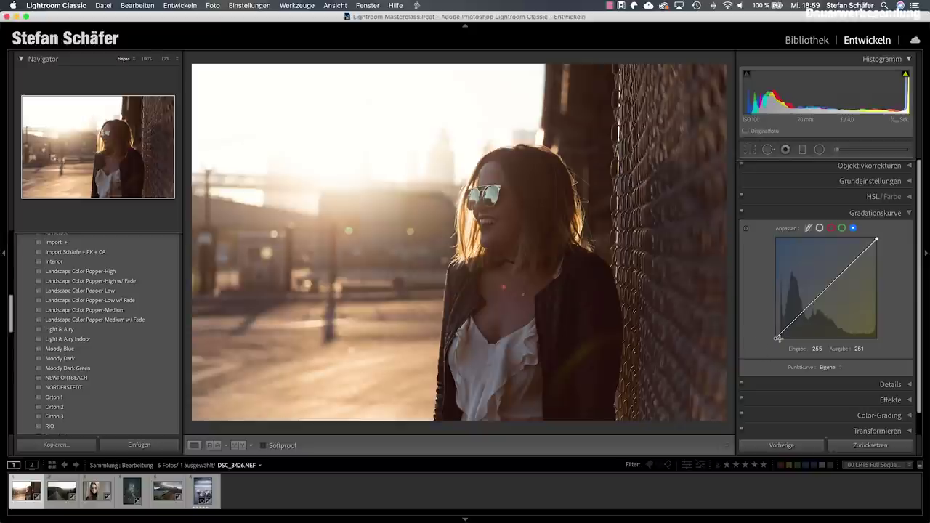
drag(775, 338, 774, 339)
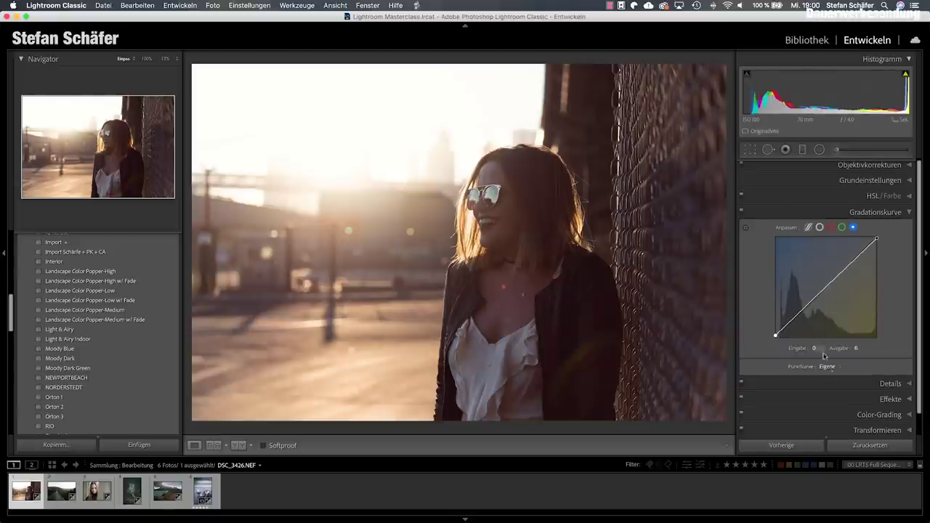
- Grade the midtones to hue 335, saturation 7, luminance −10, then compare before/after
click(875, 416)
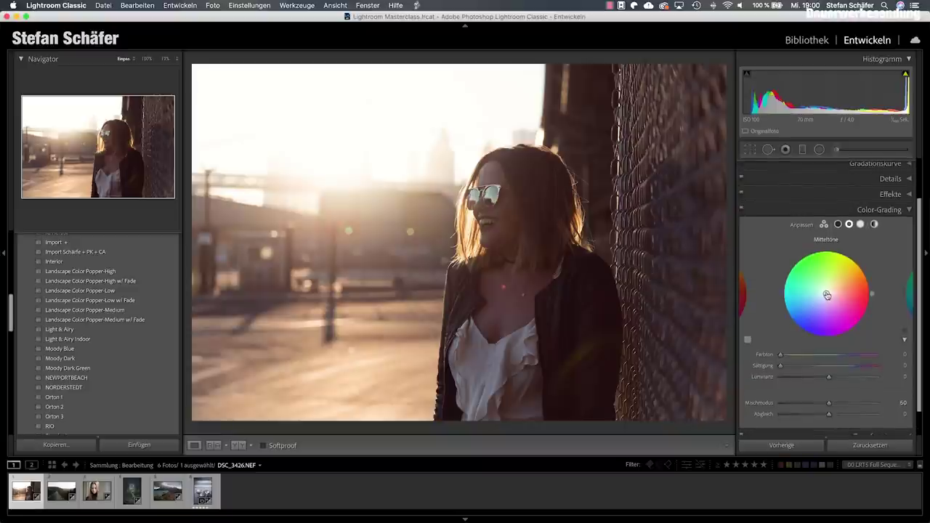
drag(827, 294, 825, 294)
drag(825, 295, 826, 294)
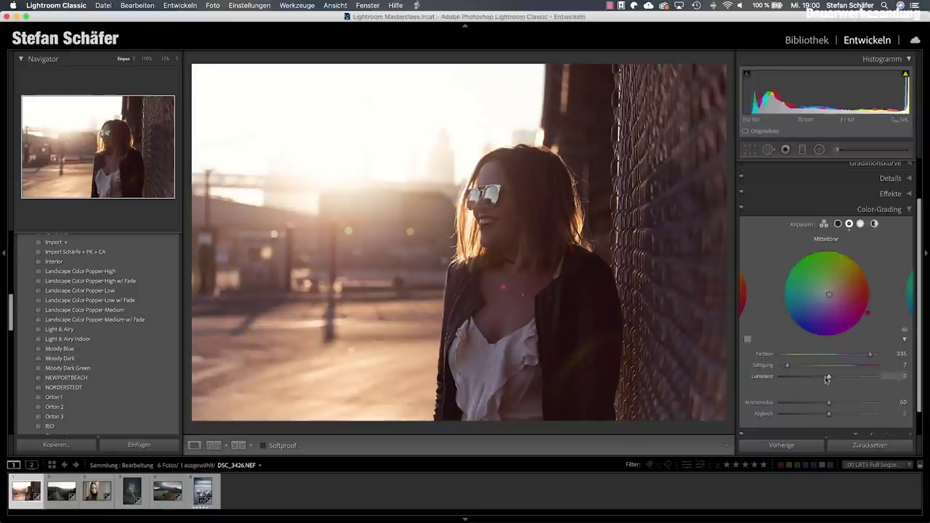
drag(814, 378, 821, 378)
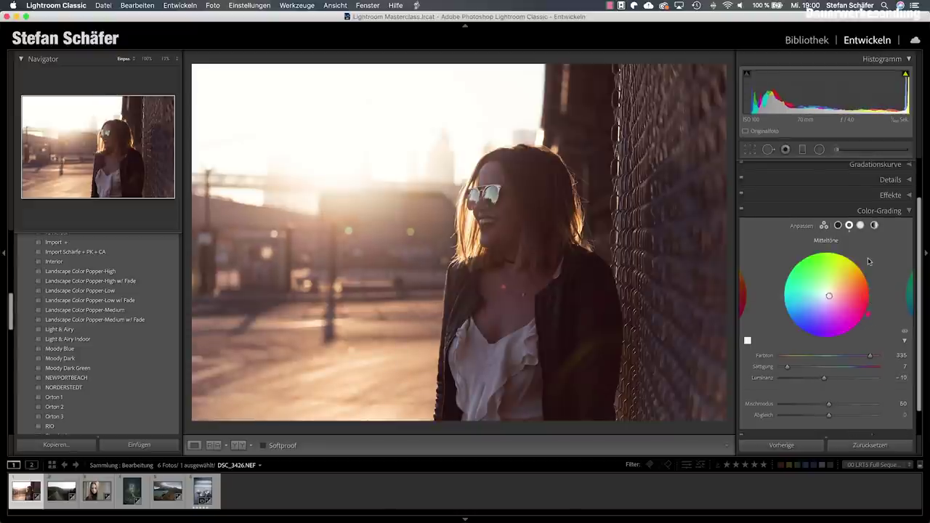
key(backslash)
key(backslash)
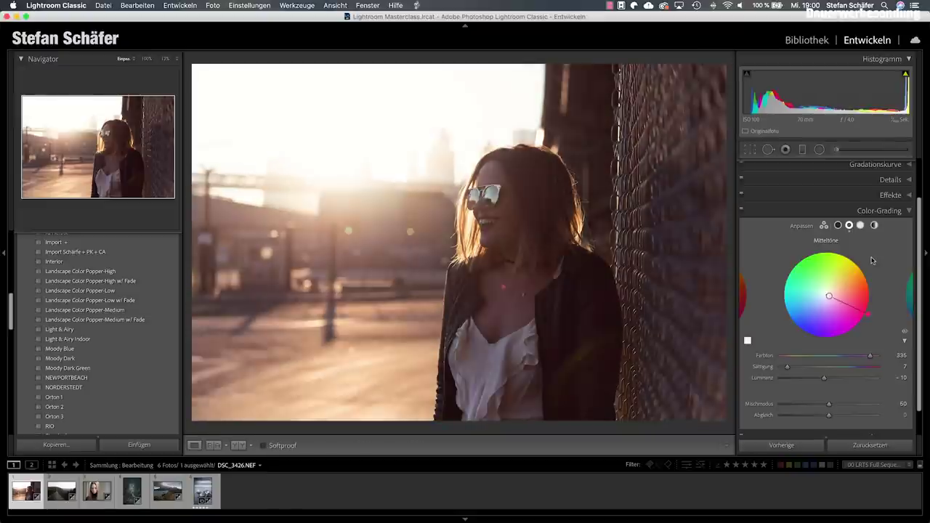
key(backslash)
key(backslash)
key(backslash)
key(backslash)
key(backslash)
key(backslash)
key(backslash)
key(backslash)
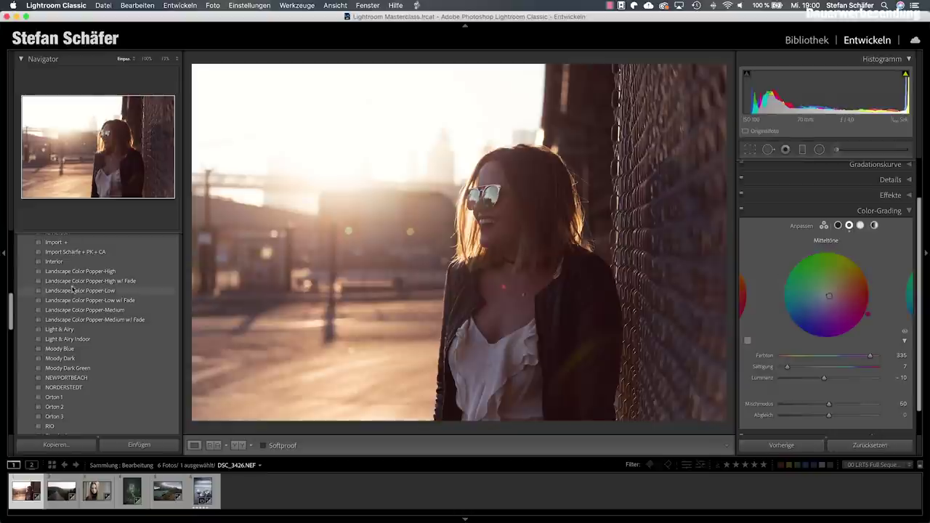
- Scroll the Presets panel back up
scroll(153, 258, up, 3)
scroll(153, 258, up, 5)
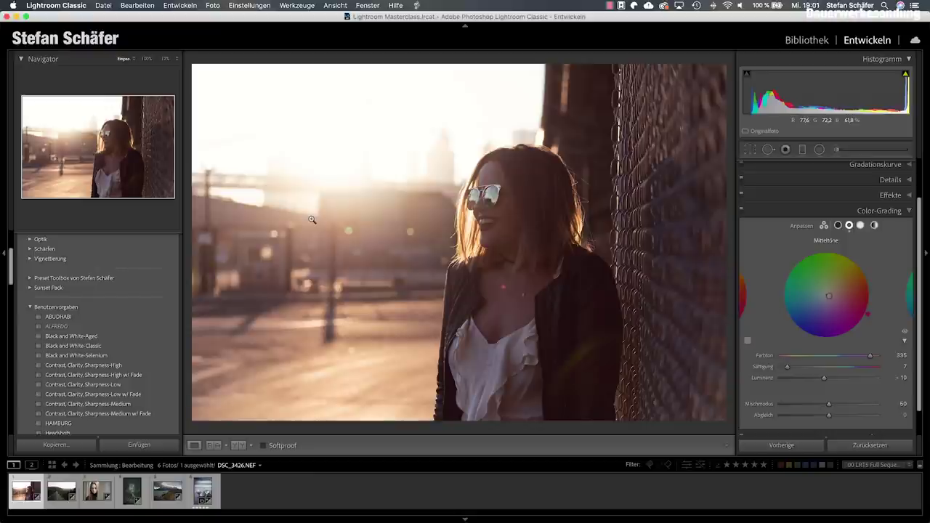
click(132, 491)
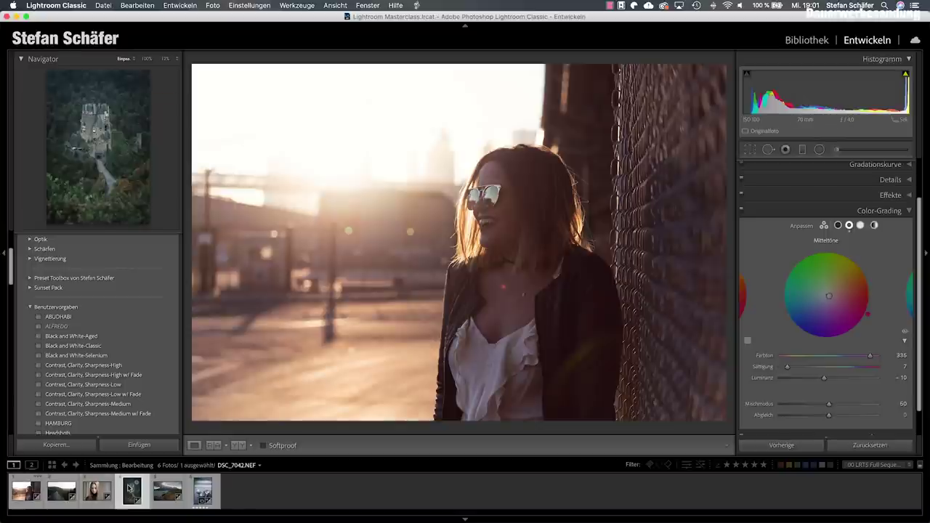